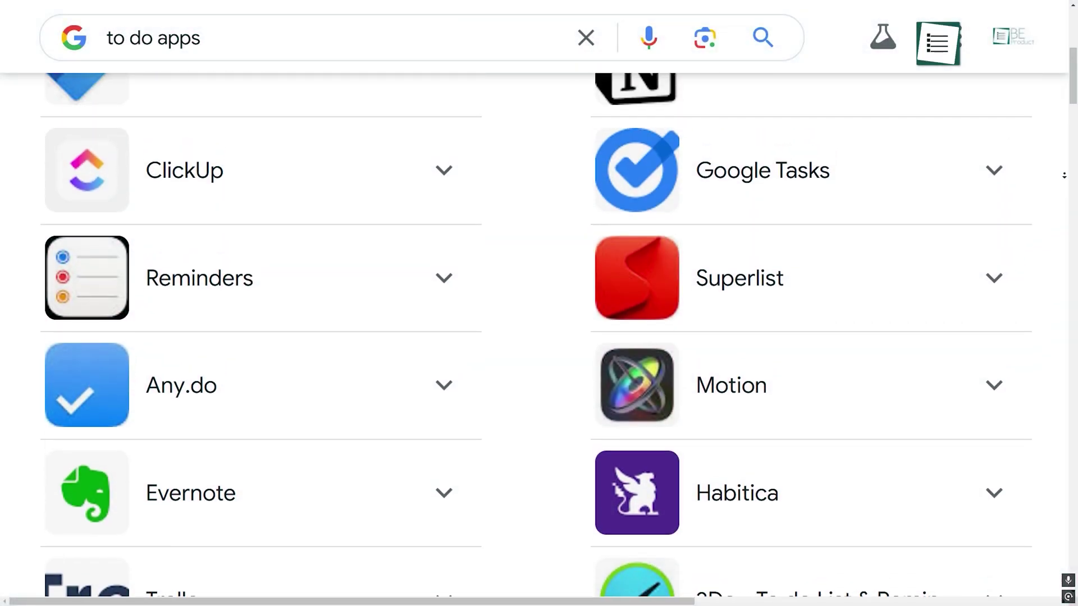
Scroll up through the My Day list of nine tasks for Wednesday, February 19
scroll(539, 303, up, 3)
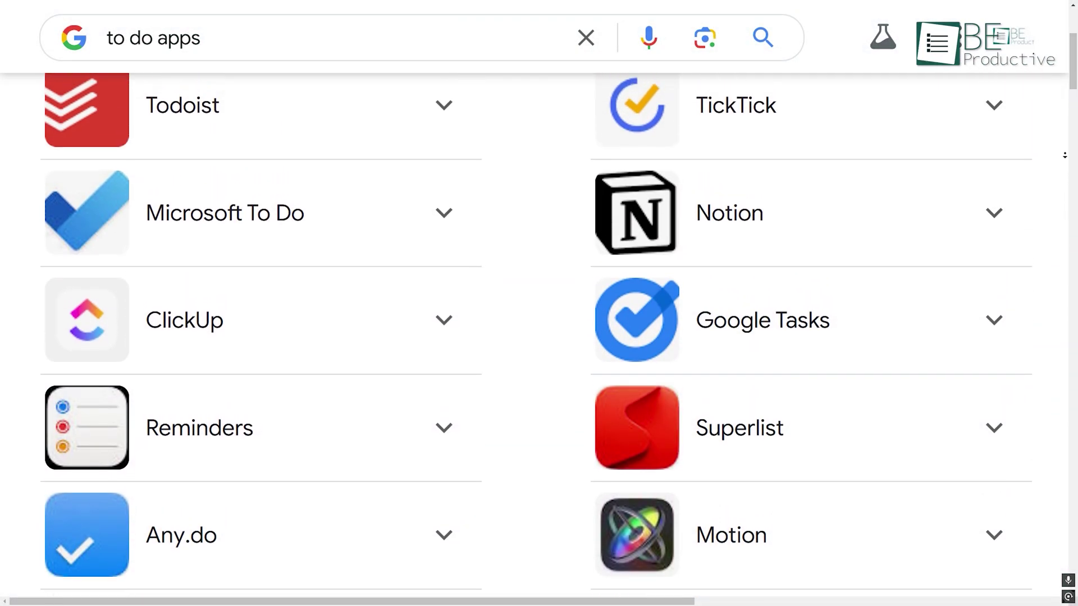
scroll(539, 304, up, 2)
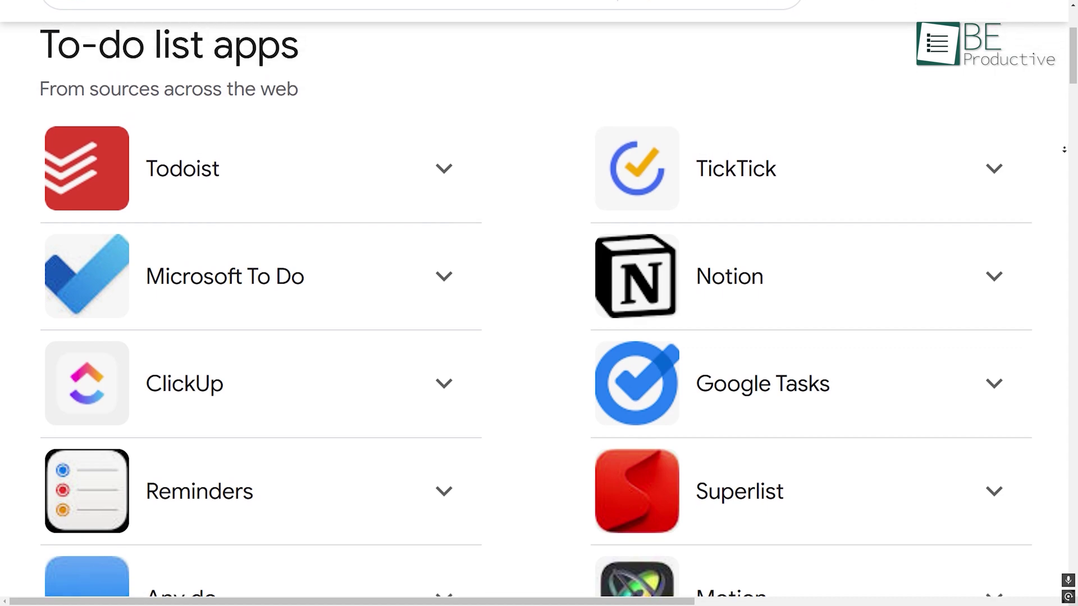
scroll(1064, 150, up, 1)
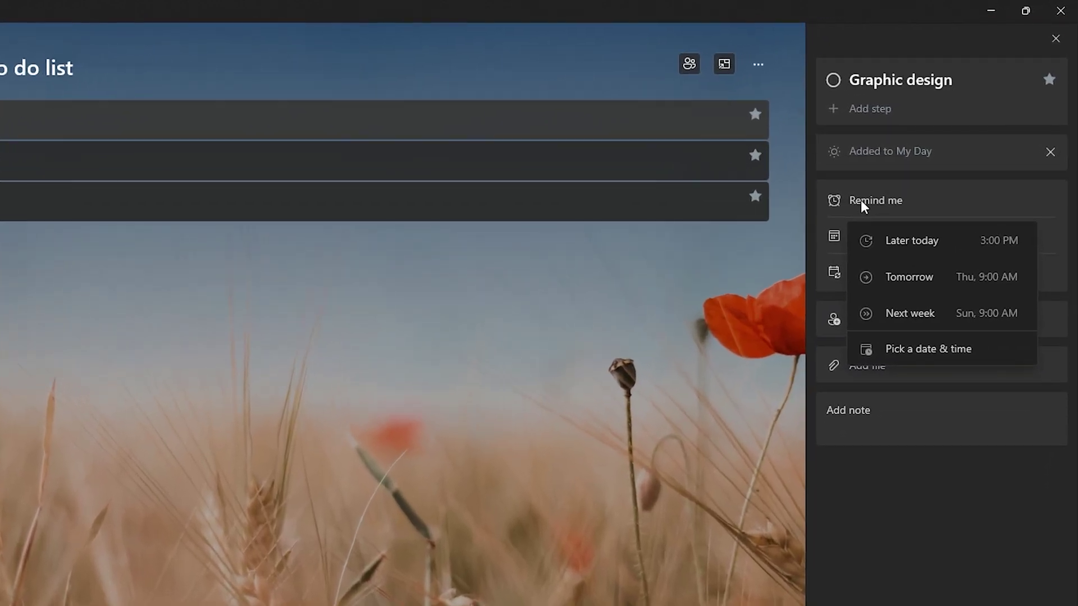
Make Graphic design due tomorrow and begin writing a note on it
click(908, 235)
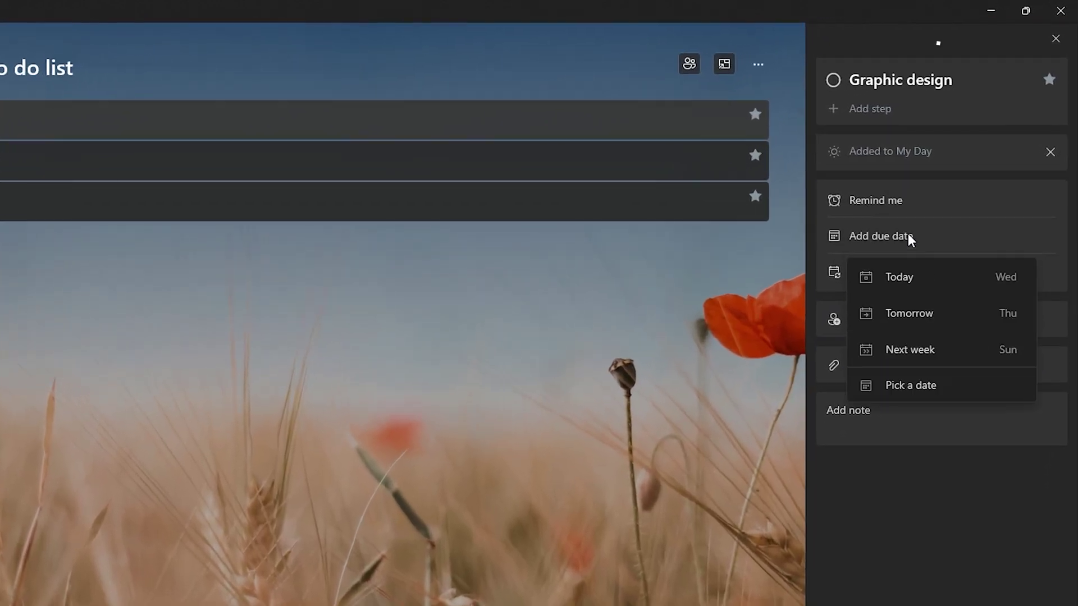
click(920, 416)
text(Be)
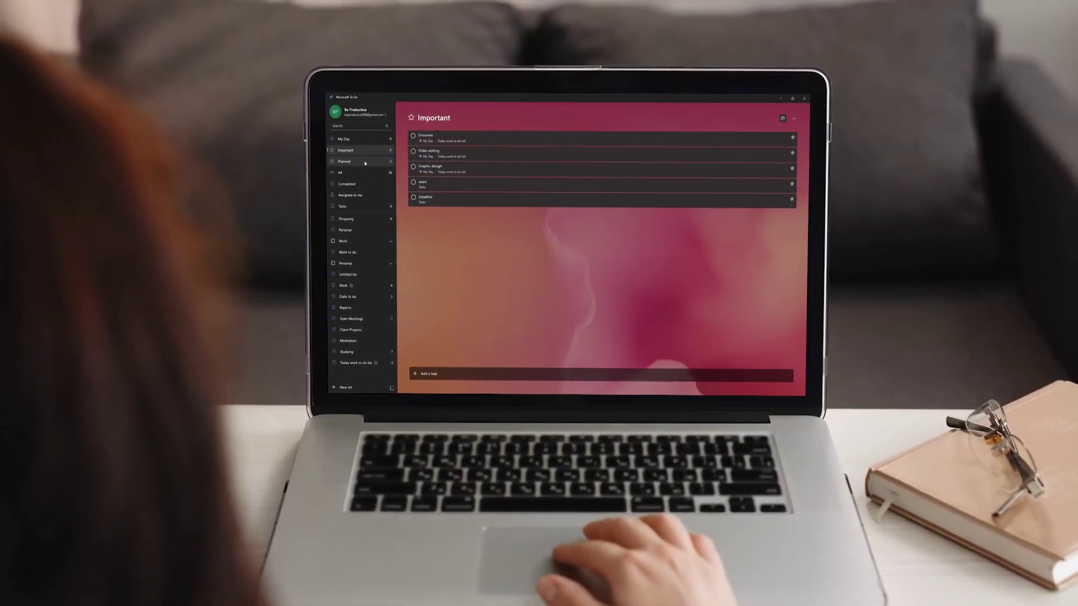
Switch to the Planned list of dated tasks
click(364, 162)
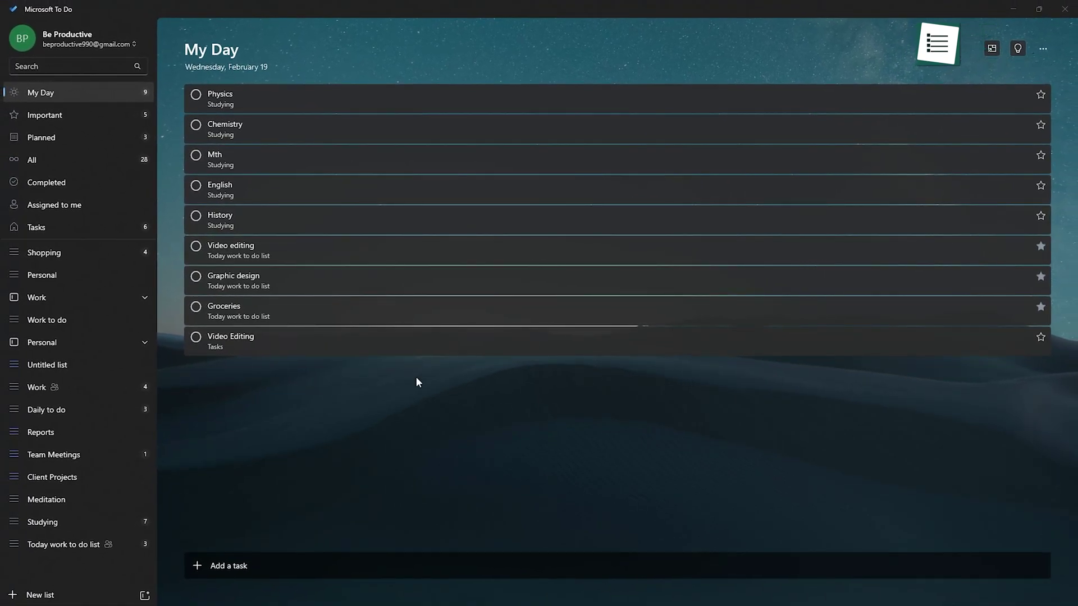
Cycle through Important, Planned, All, Completed, Tasks and My Day, then Important and Planned again
click(86, 119)
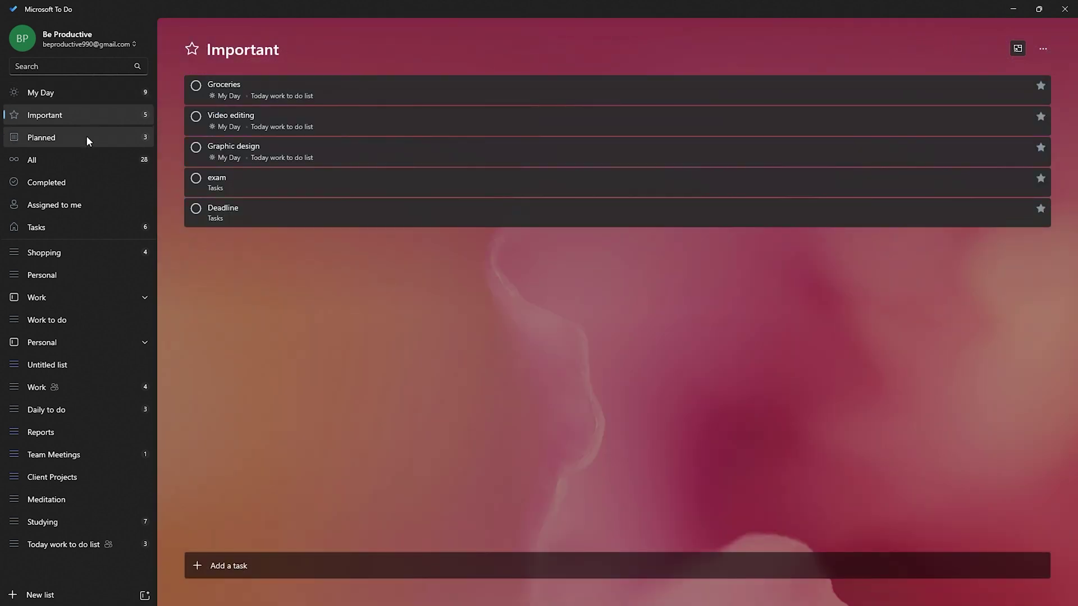
click(86, 137)
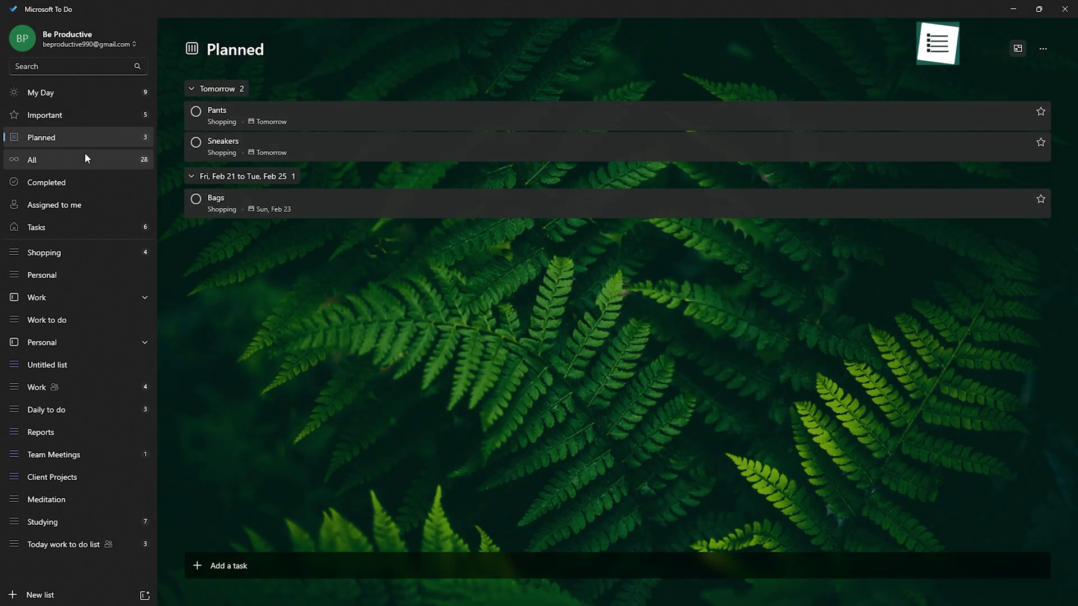
click(86, 161)
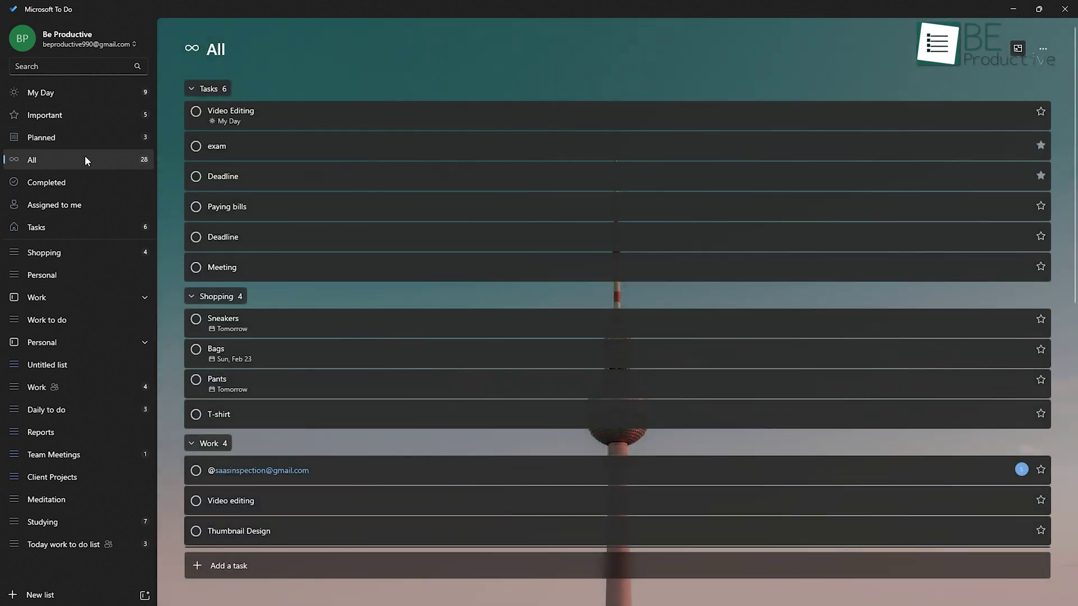
click(83, 189)
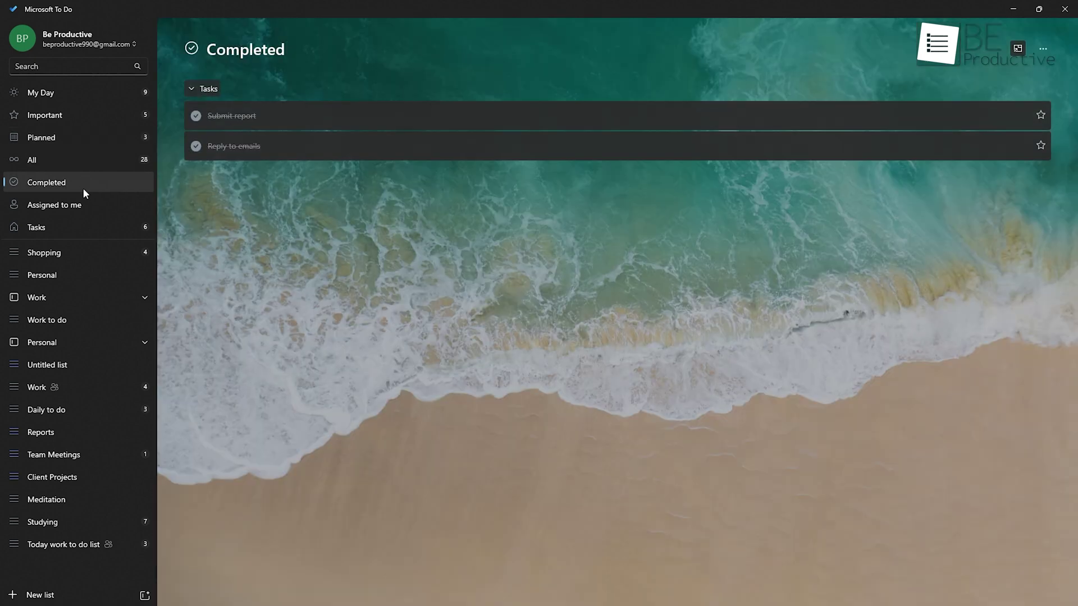
click(85, 224)
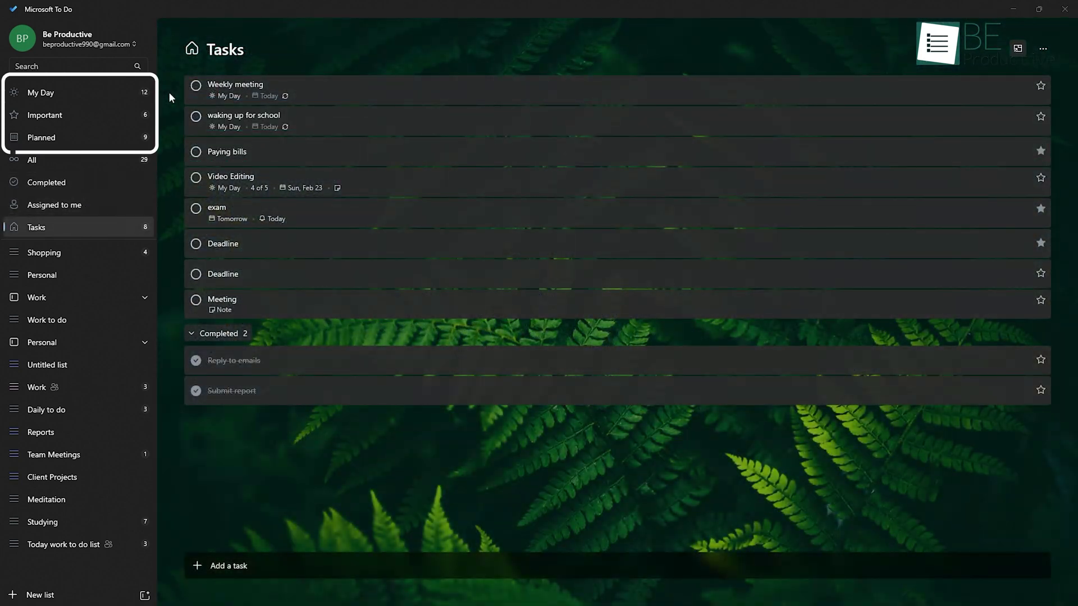
click(130, 91)
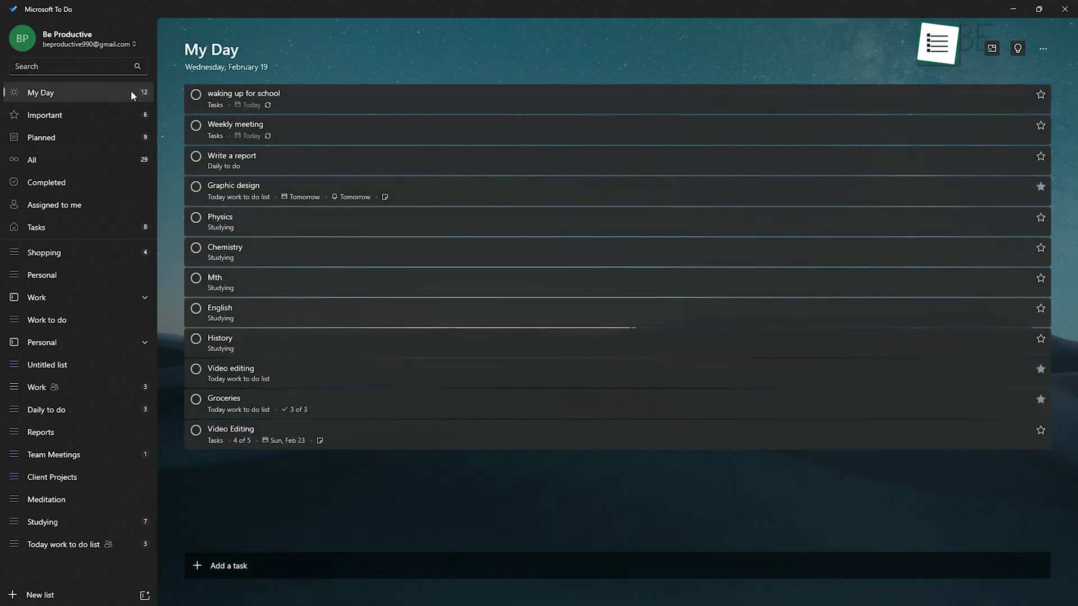
click(126, 114)
click(128, 138)
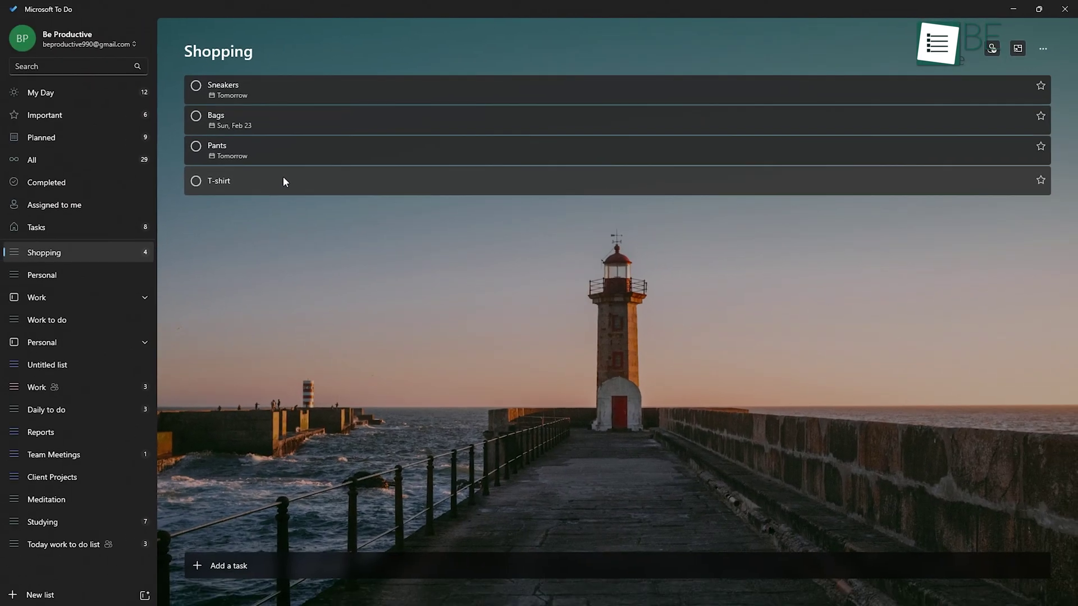
Visit Tasks, return to Shopping and expand the Personal list group
click(87, 230)
click(79, 253)
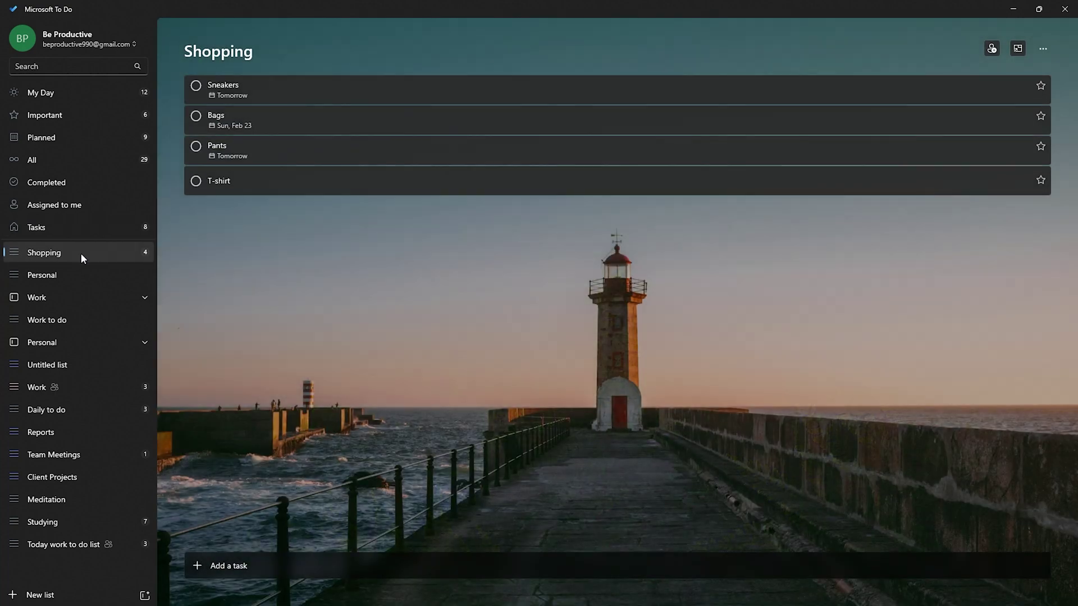
click(72, 342)
Open app settings from the account menu, then check Sneakers' due-tomorrow date
click(125, 45)
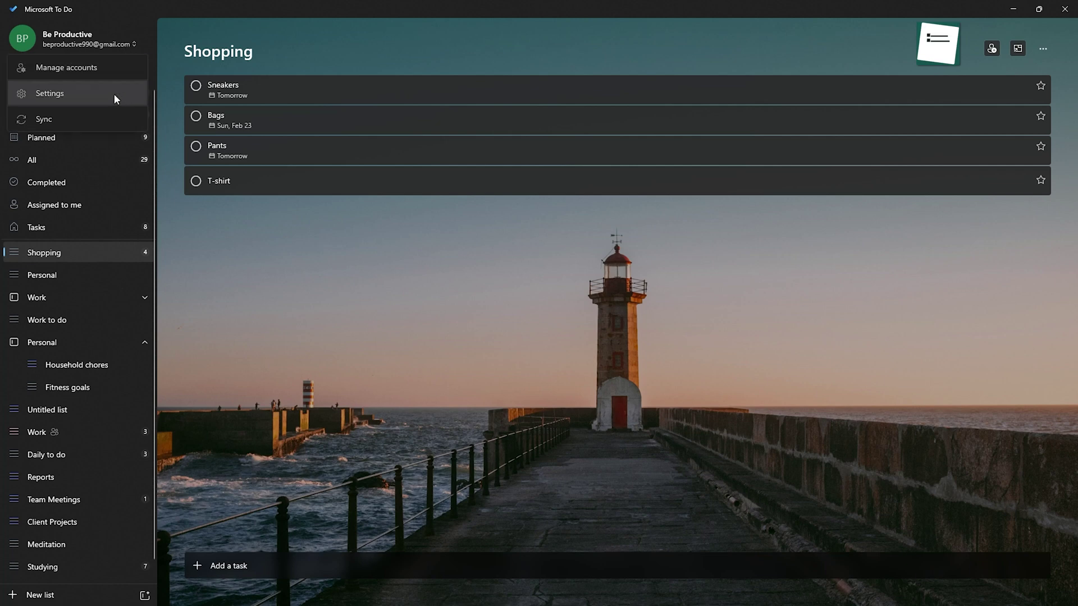
click(113, 94)
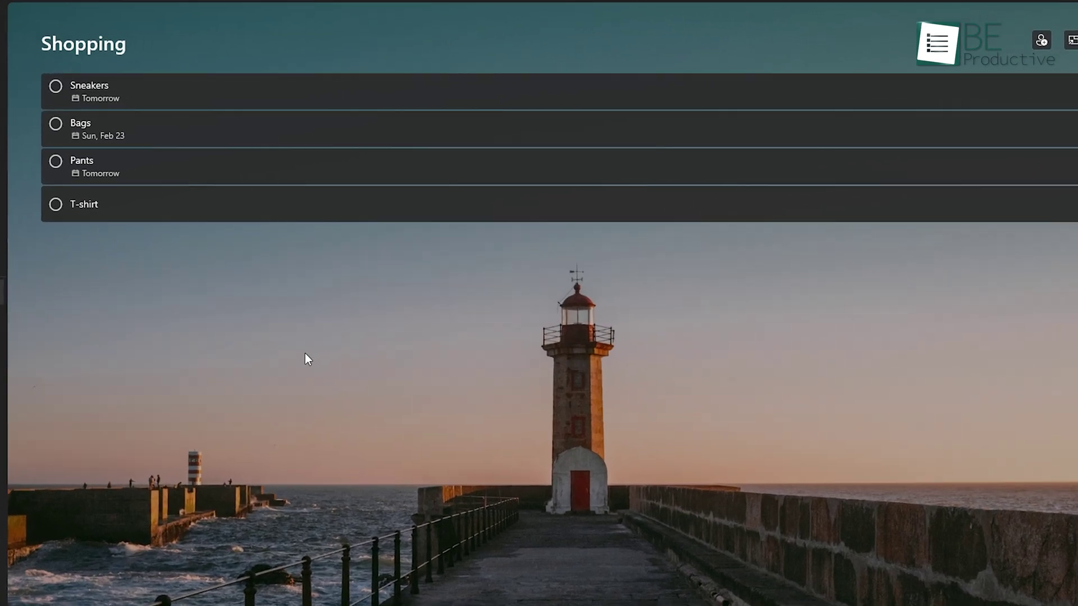
click(332, 93)
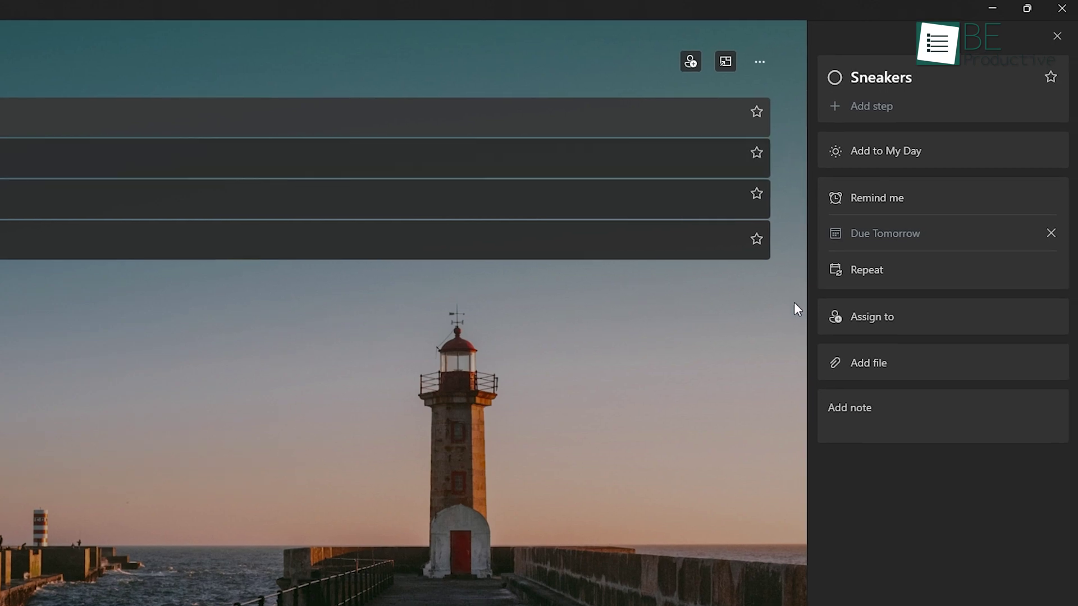
click(905, 231)
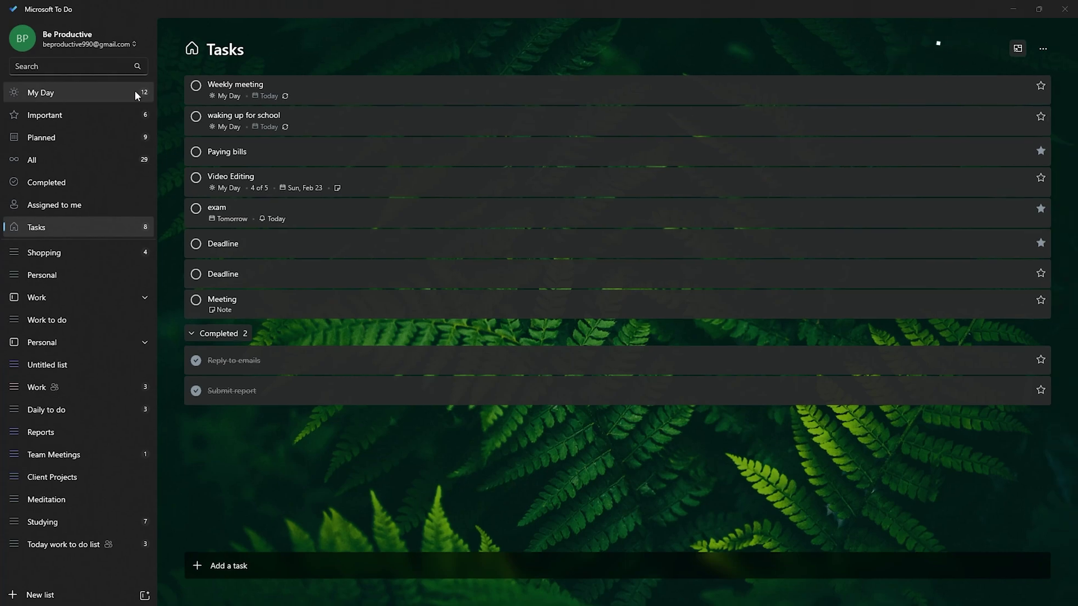
Browse My Day, Important and Planned, then add the T-shirt task to My Day
click(131, 90)
click(126, 113)
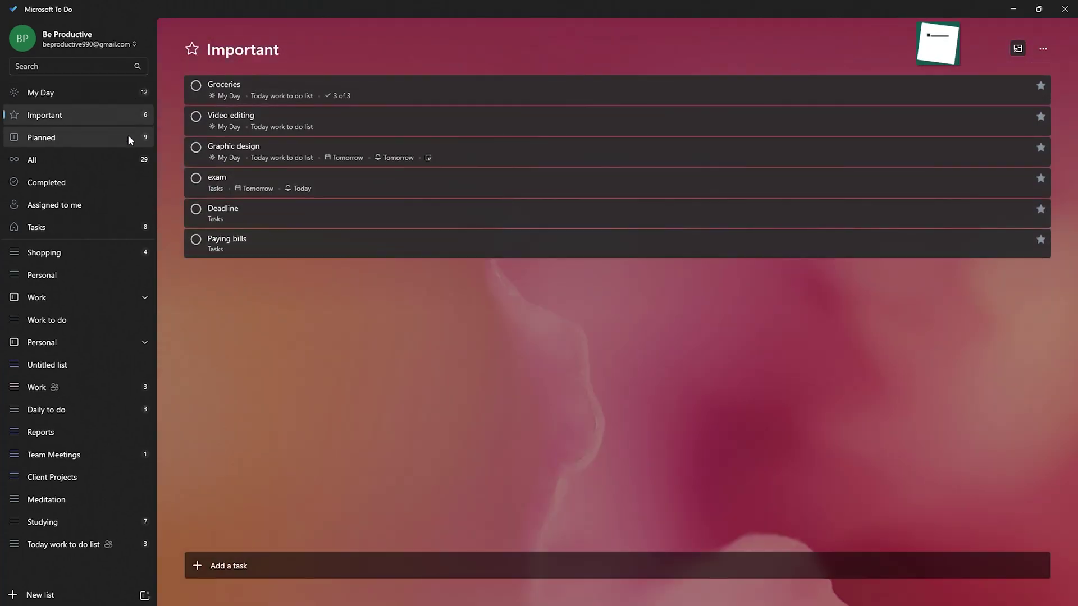
click(128, 136)
click(120, 94)
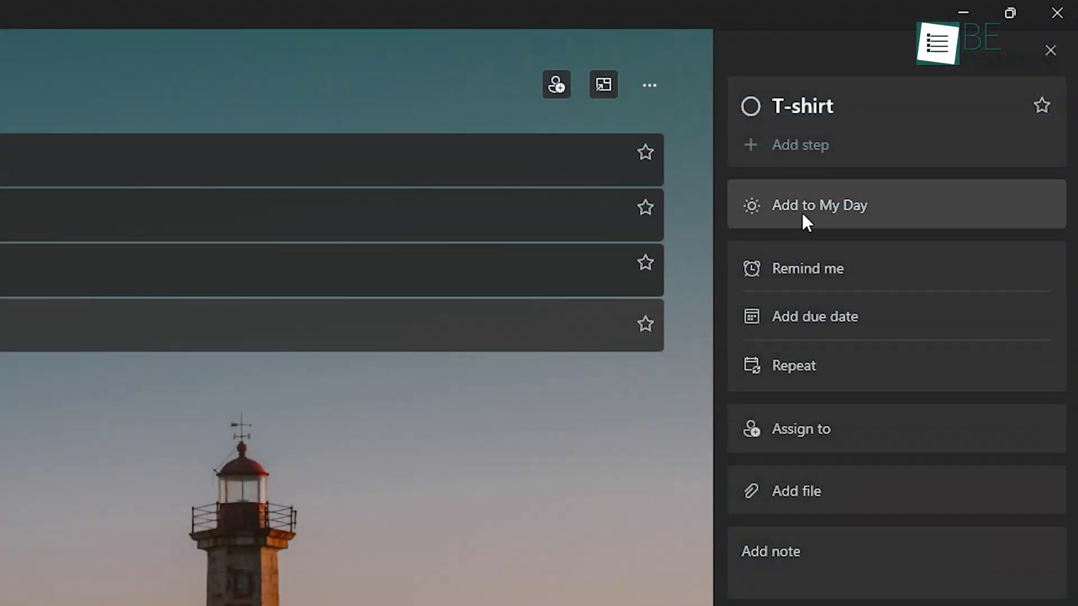
click(801, 213)
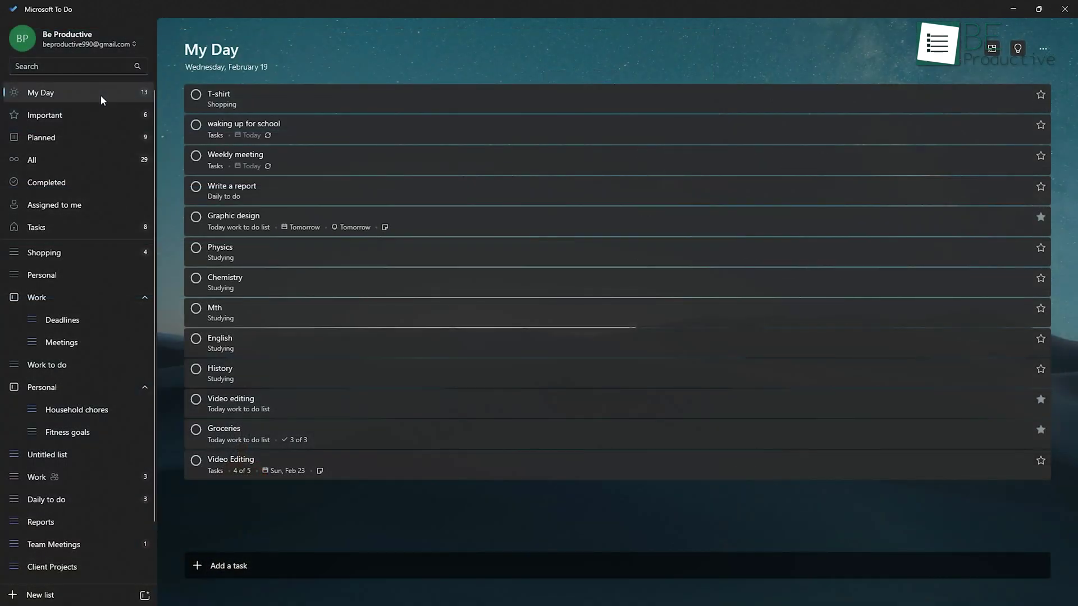
click(92, 137)
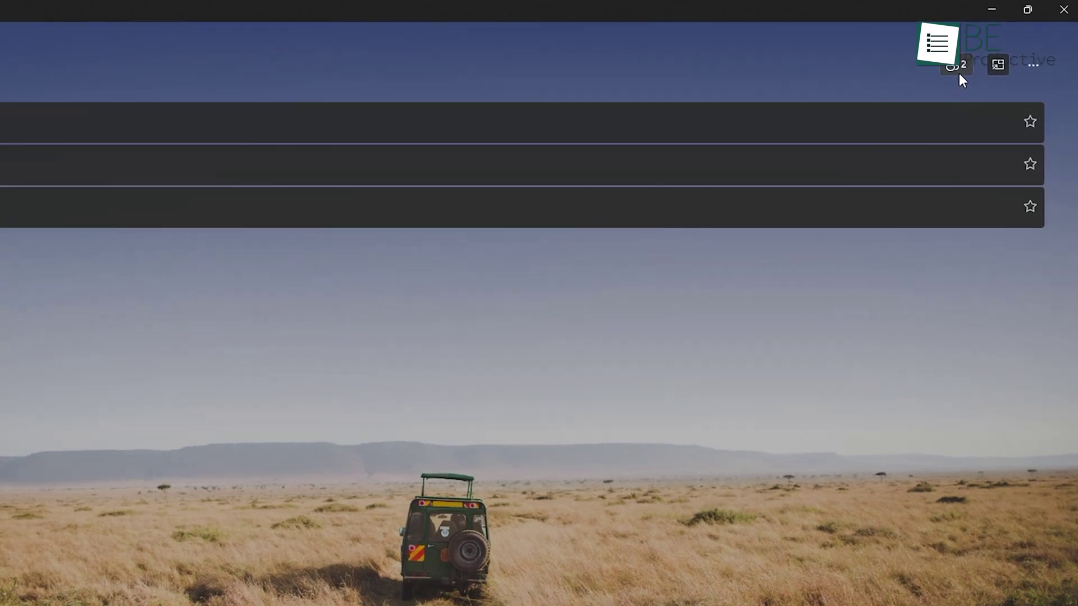
Bring up the Share list options for the list shared with two people
click(958, 69)
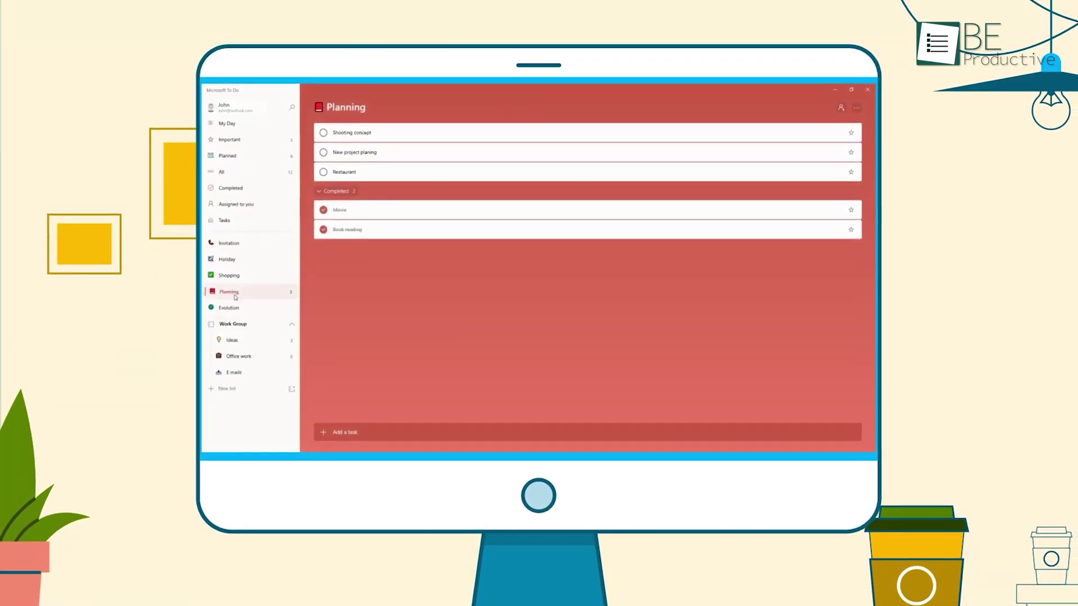
Move the Planning list into the Work Group and add a Project work step
drag(227, 292, 236, 322)
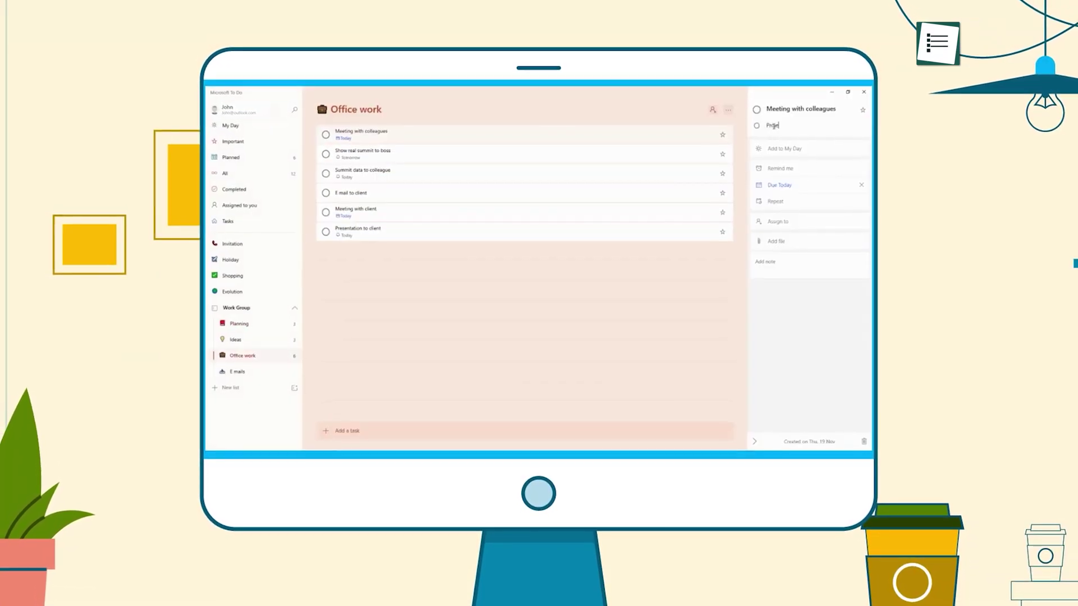
text(Project work)
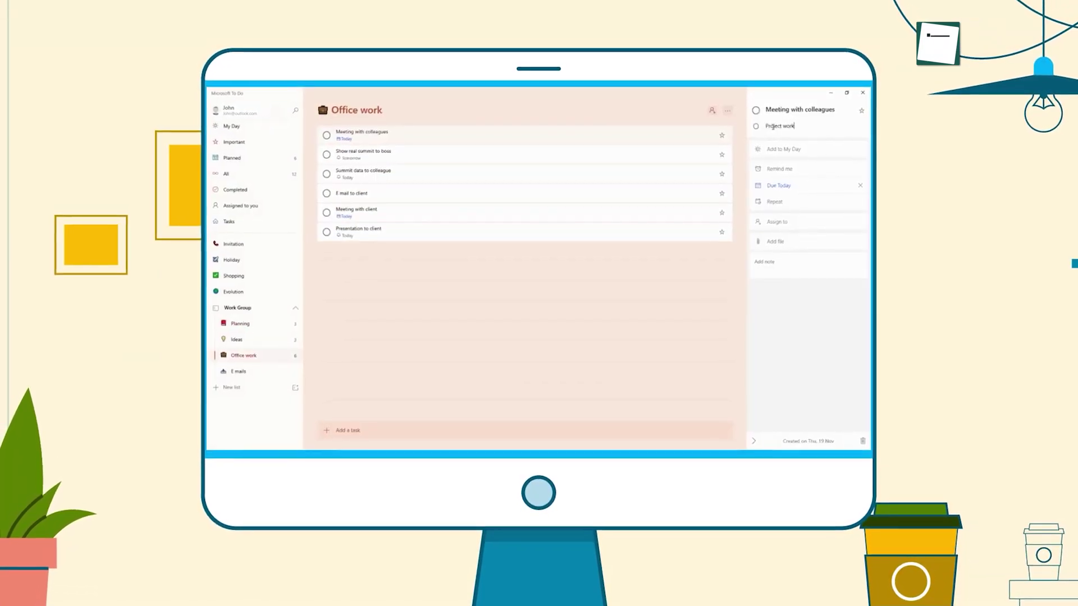
key(Return)
Add a Status Report step and star Meeting with colleagues and Summit data to colleague
text(Status Report)
key(Return)
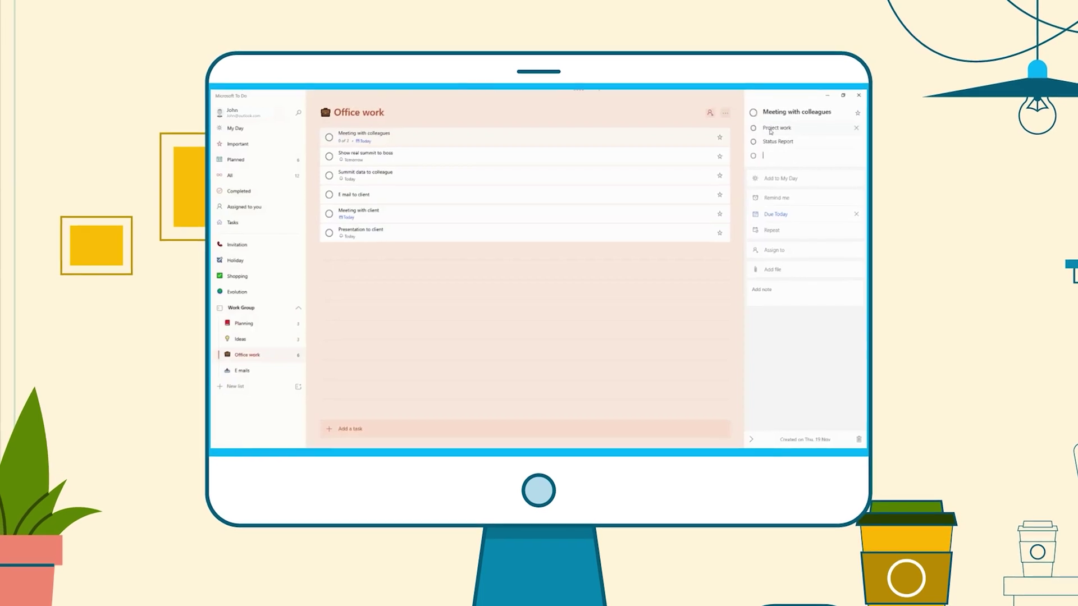
click(719, 138)
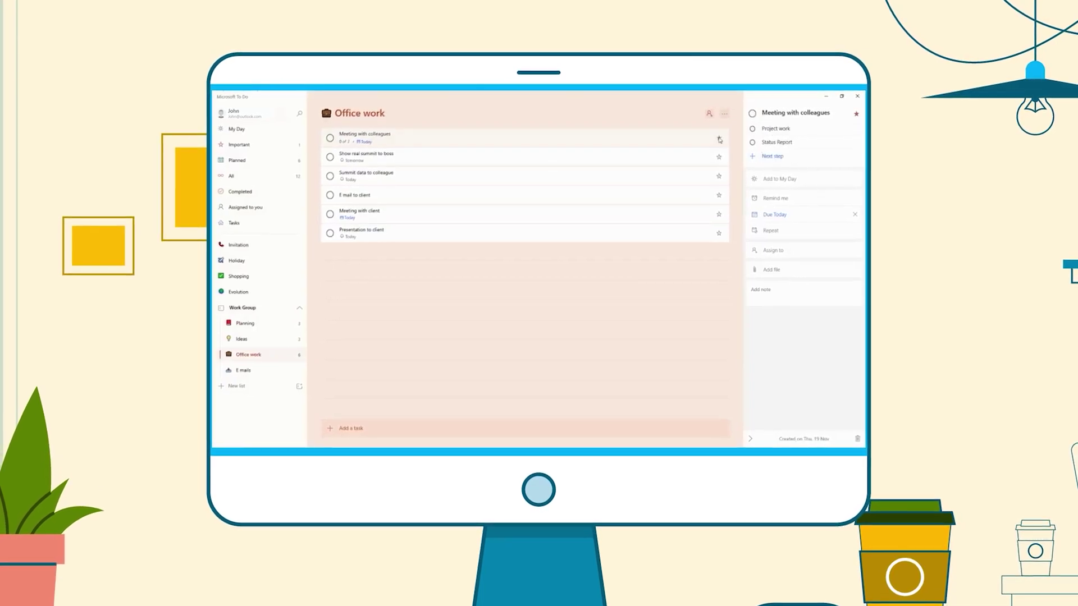
click(719, 177)
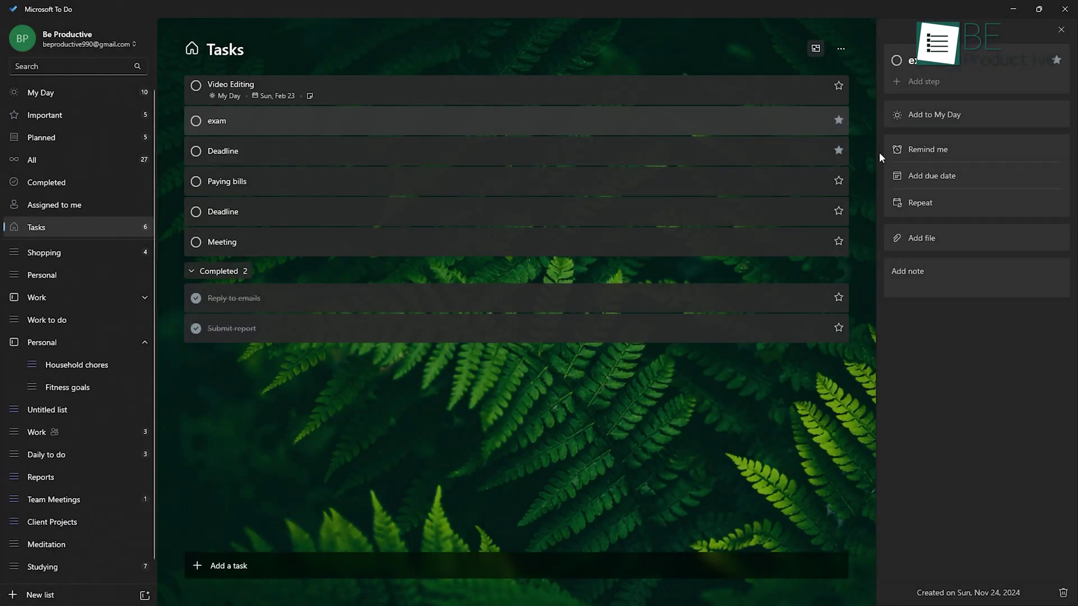
Set the exam task's due date to Tomorrow and its reminder to Later today, 4:00 PM
click(928, 175)
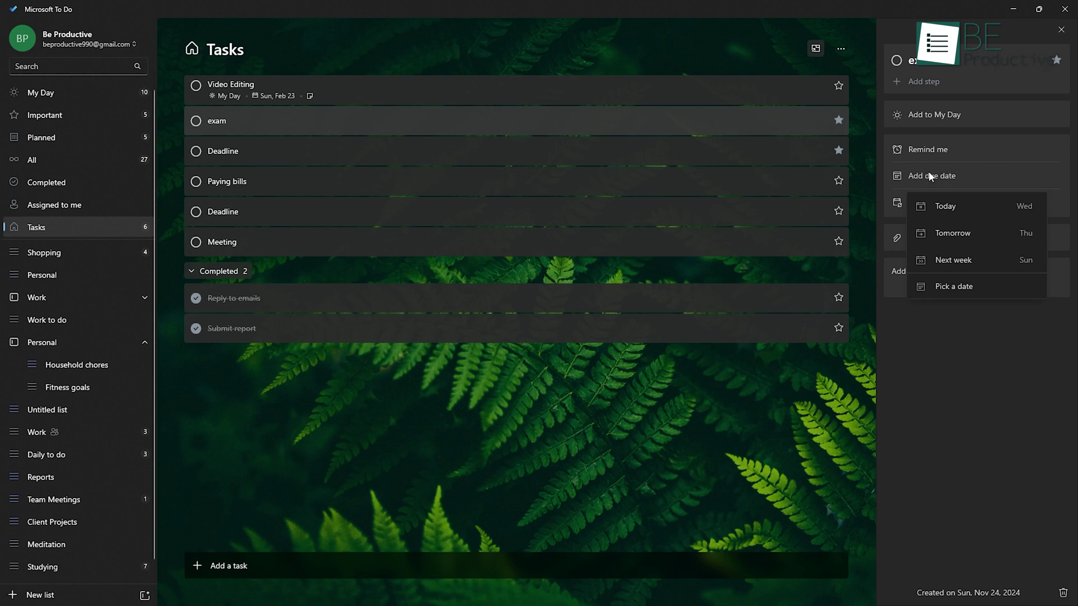
click(953, 233)
click(952, 150)
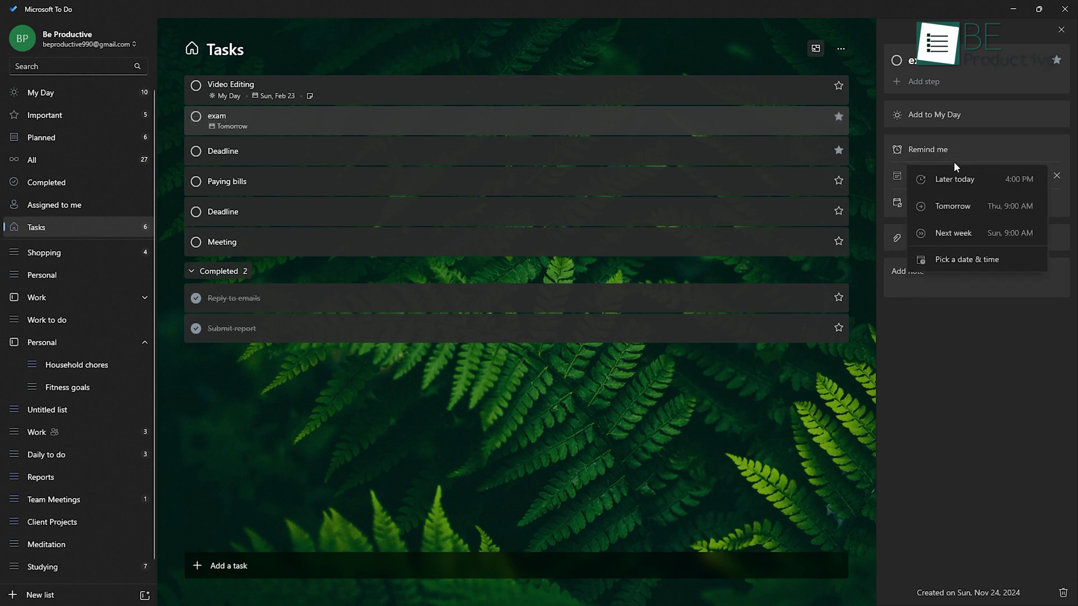
click(958, 187)
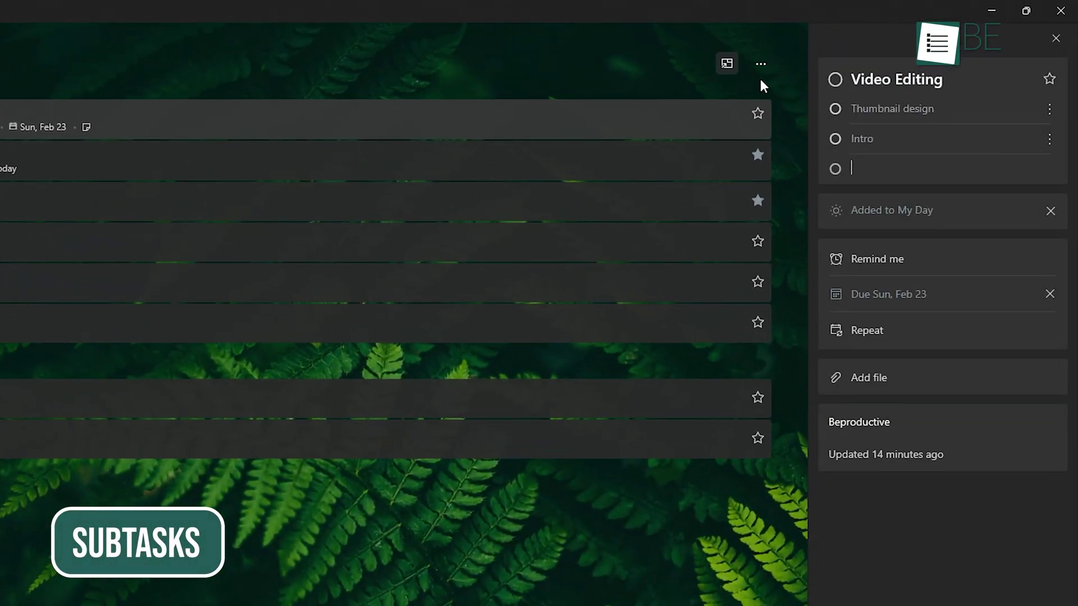
Add Main part and Outro steps to Video Editing
text(Main part)
key(Return)
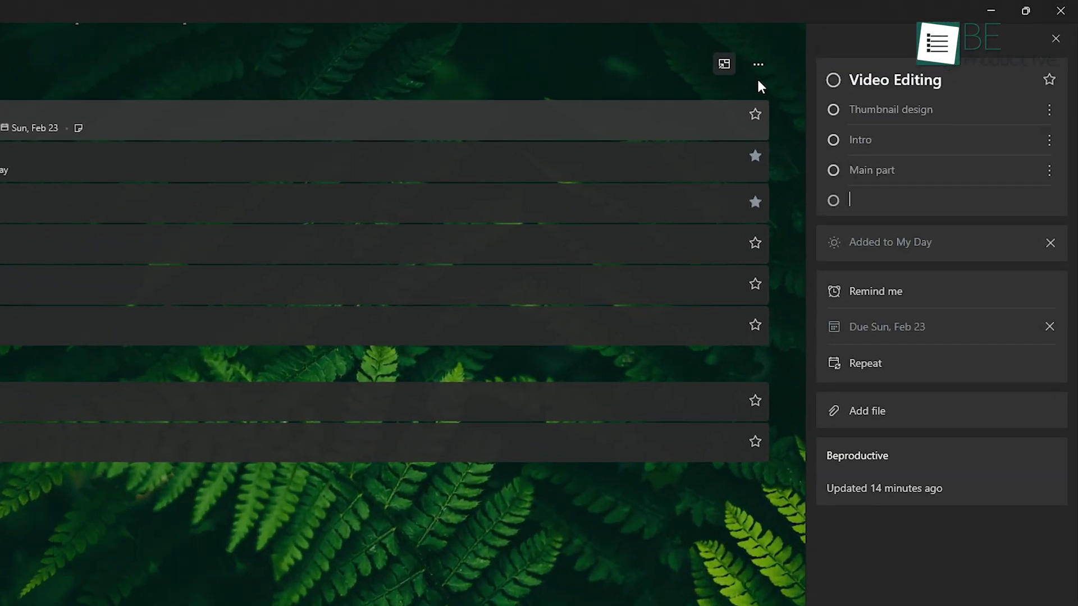
text(Outro)
Add an Upload into yt step and tick off Thumbnail design and Intro
key(Return)
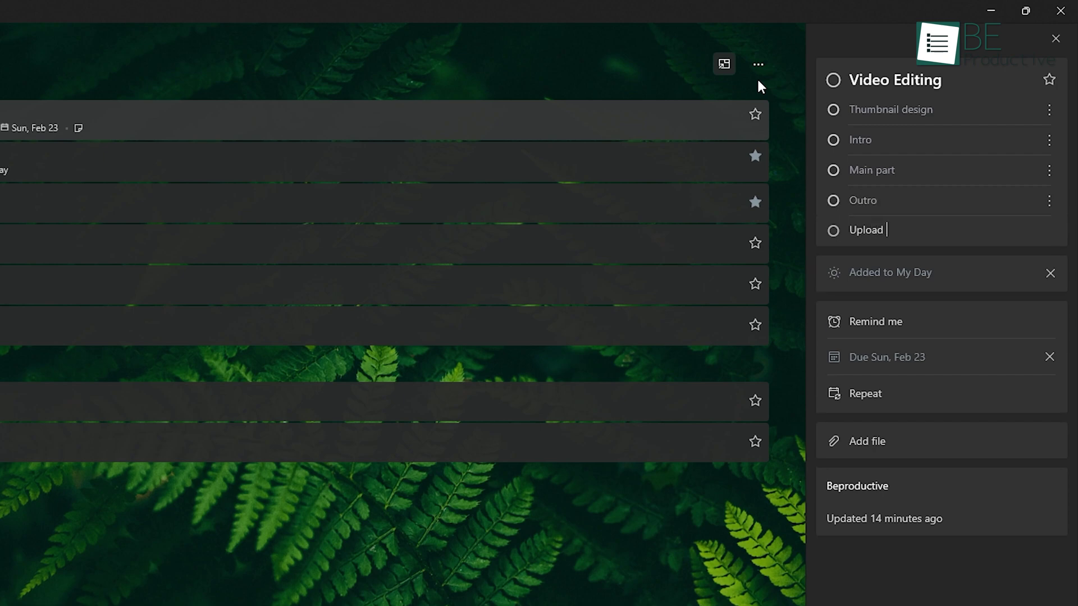
text(Upload into yt)
key(Return)
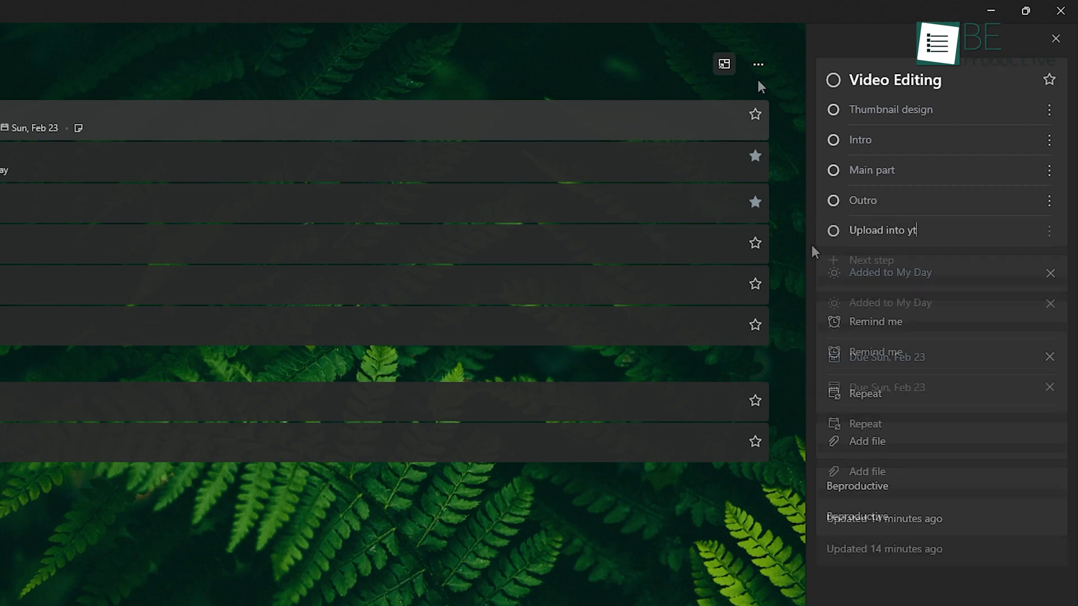
click(833, 109)
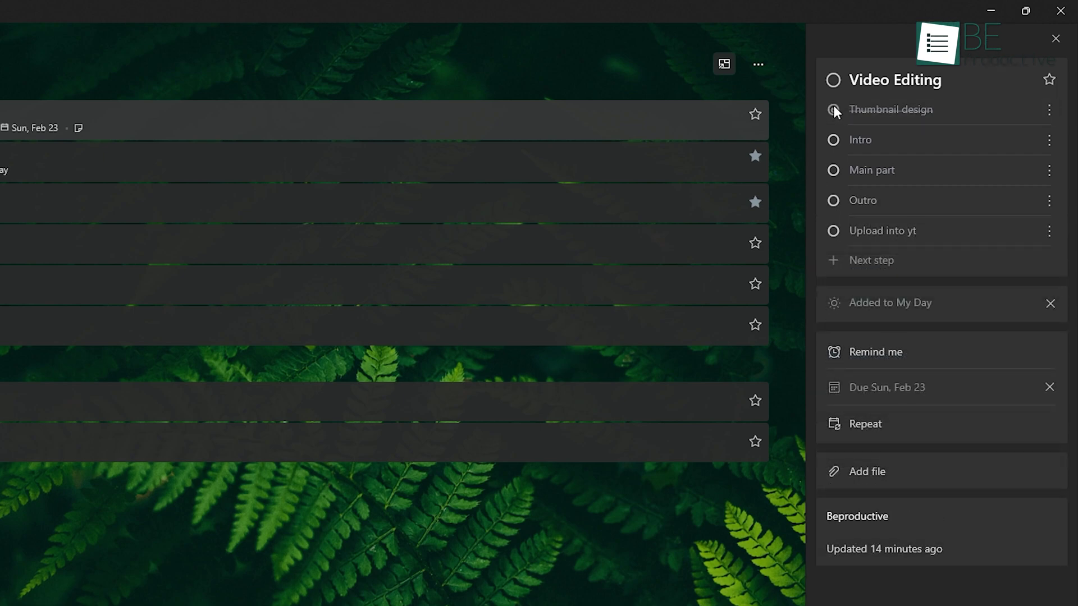
click(834, 140)
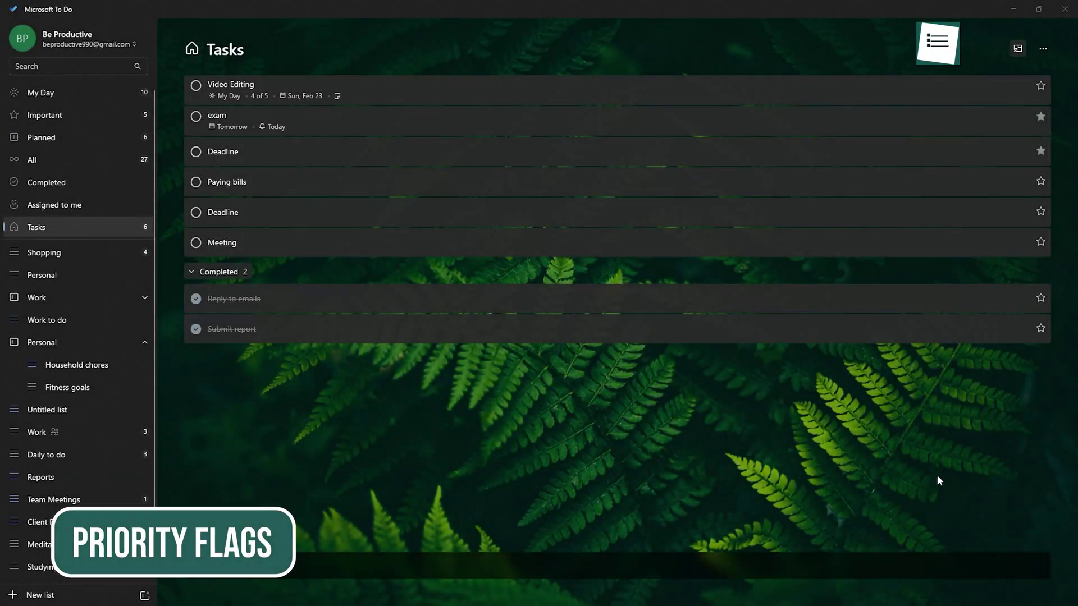
Mark Paying bills as important so it moves to the top of Tasks, then open Meeting
click(343, 185)
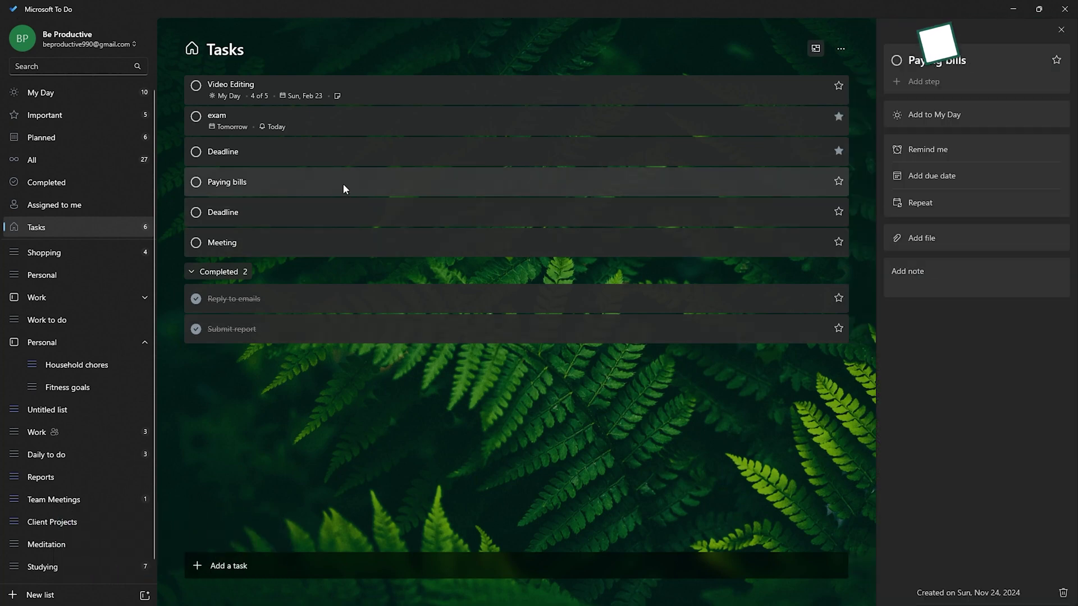
right_click(777, 184)
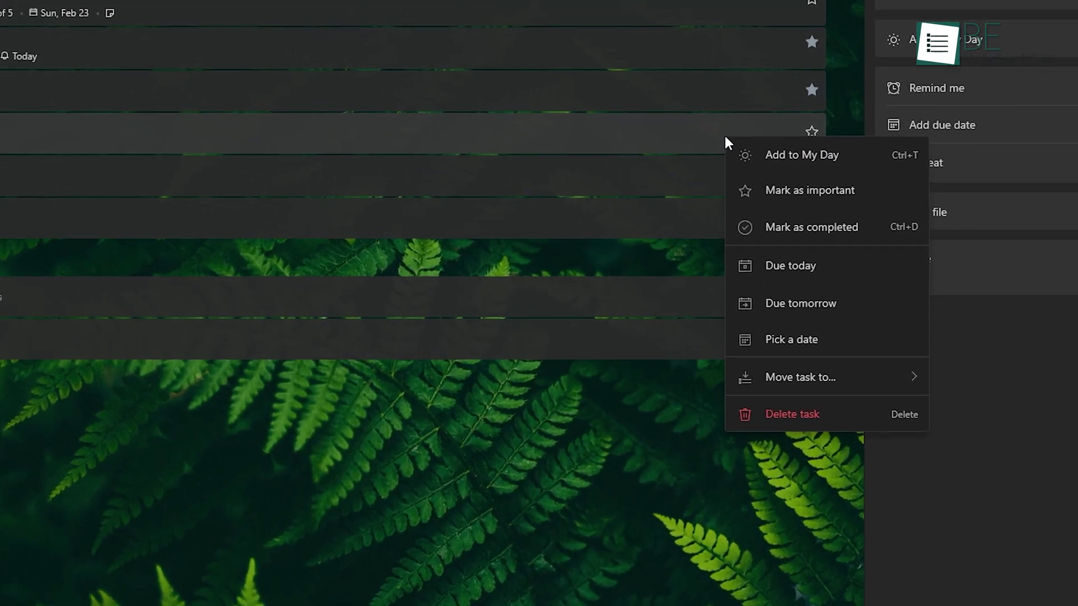
click(746, 198)
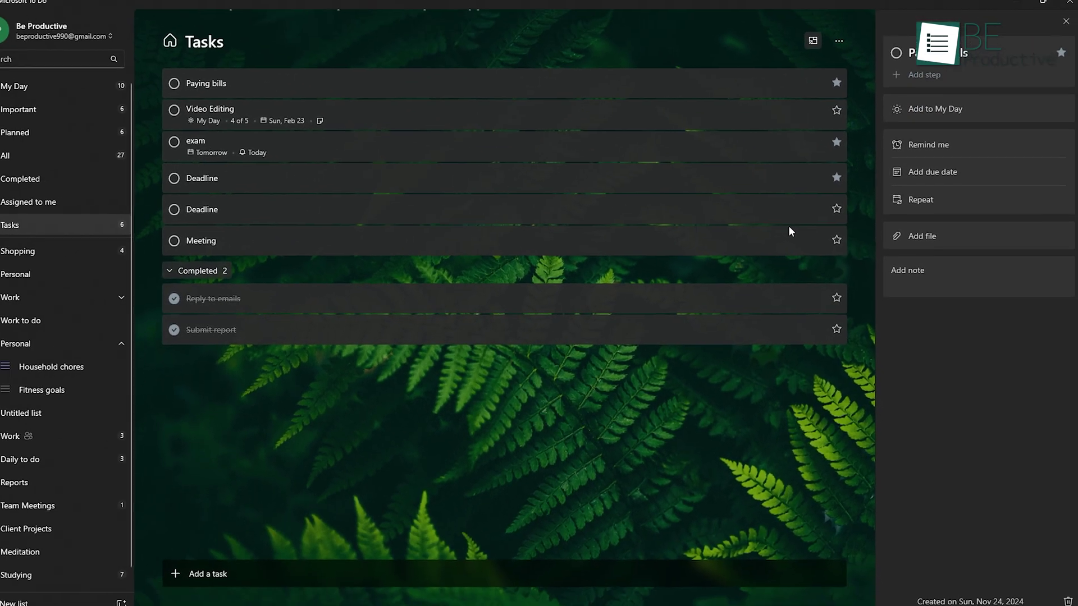
click(792, 231)
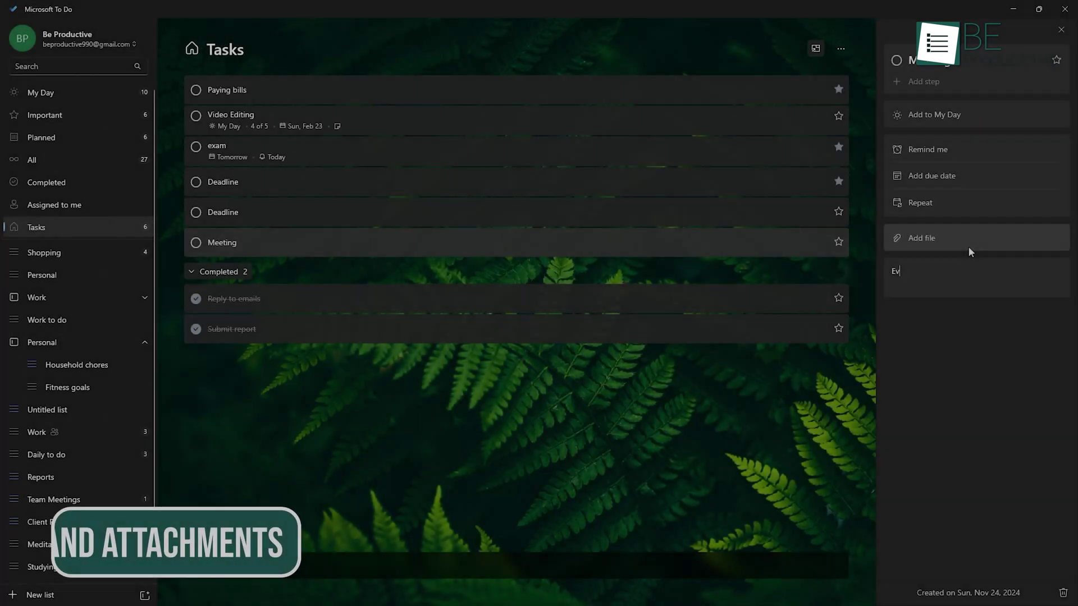
Add the note 'Every editor presenting their last month performance' to the Meeting task
text(er)
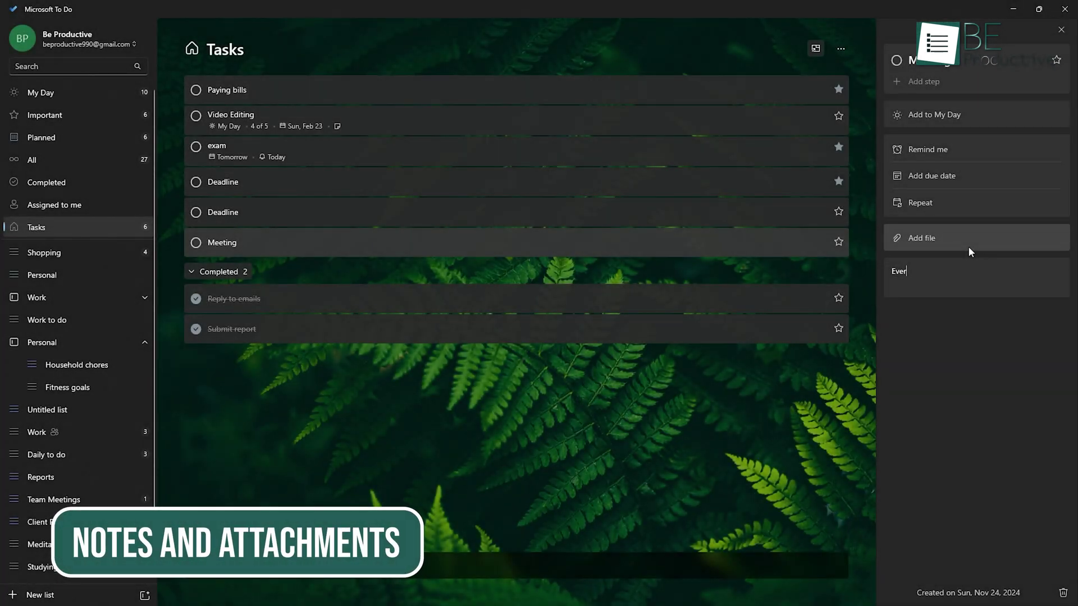
text(y editor pr)
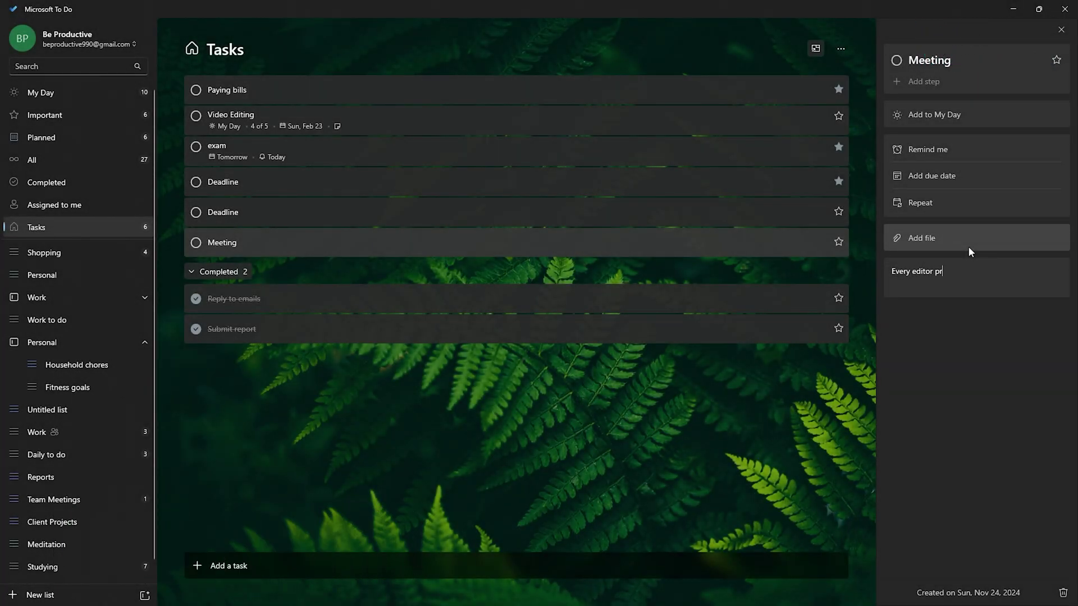
text(esenting their last month performance)
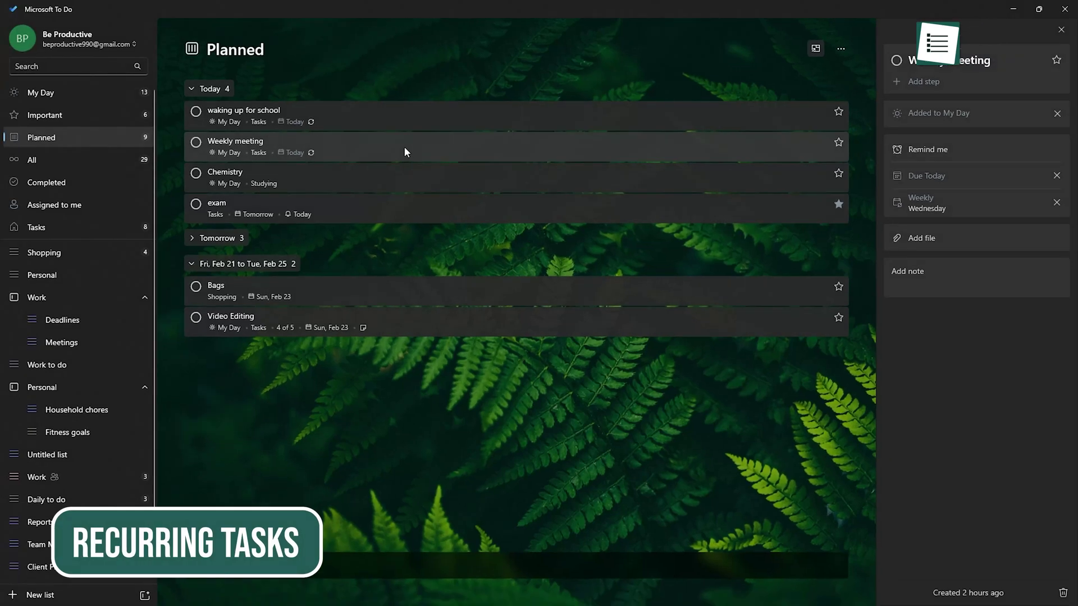
Open the waking up for school task and show its Daily repeat options
click(405, 122)
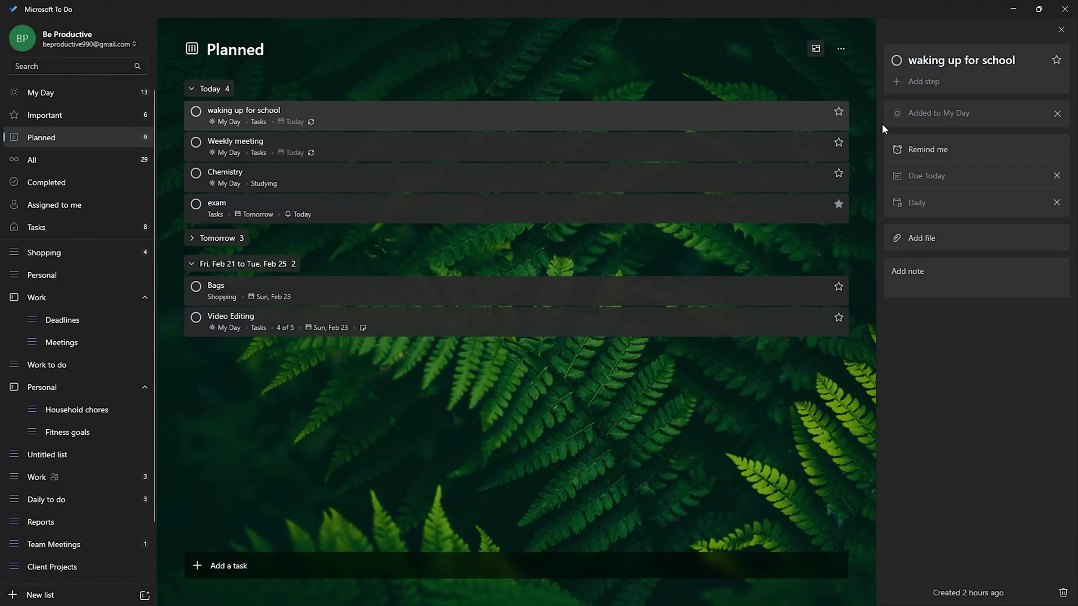
click(910, 202)
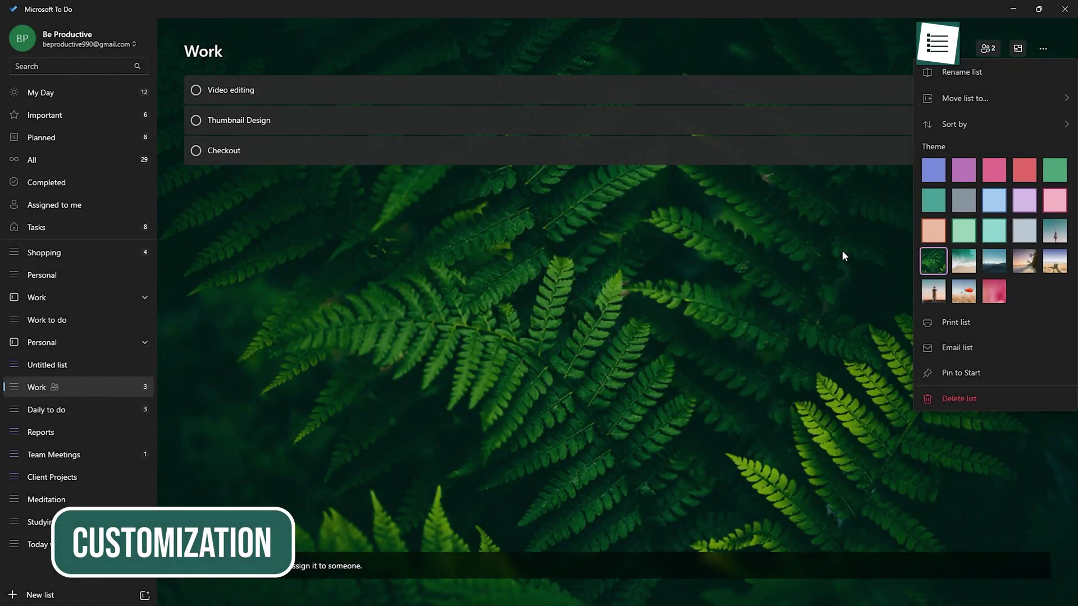
Try the plain blue, dark app, palm beach, night dunes and beach waves themes, ending on ferns
click(943, 173)
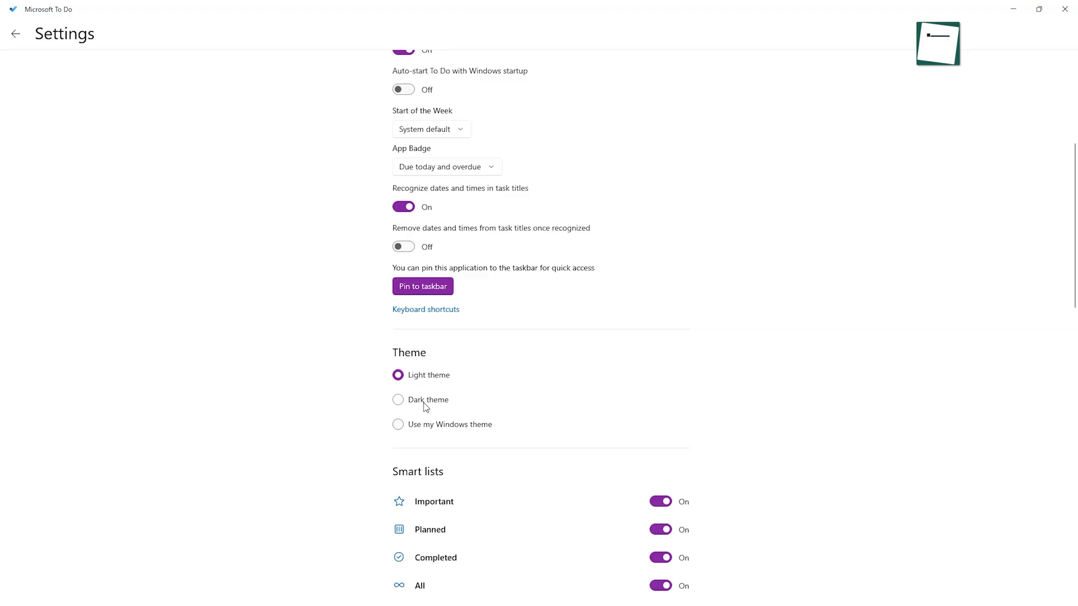
click(423, 402)
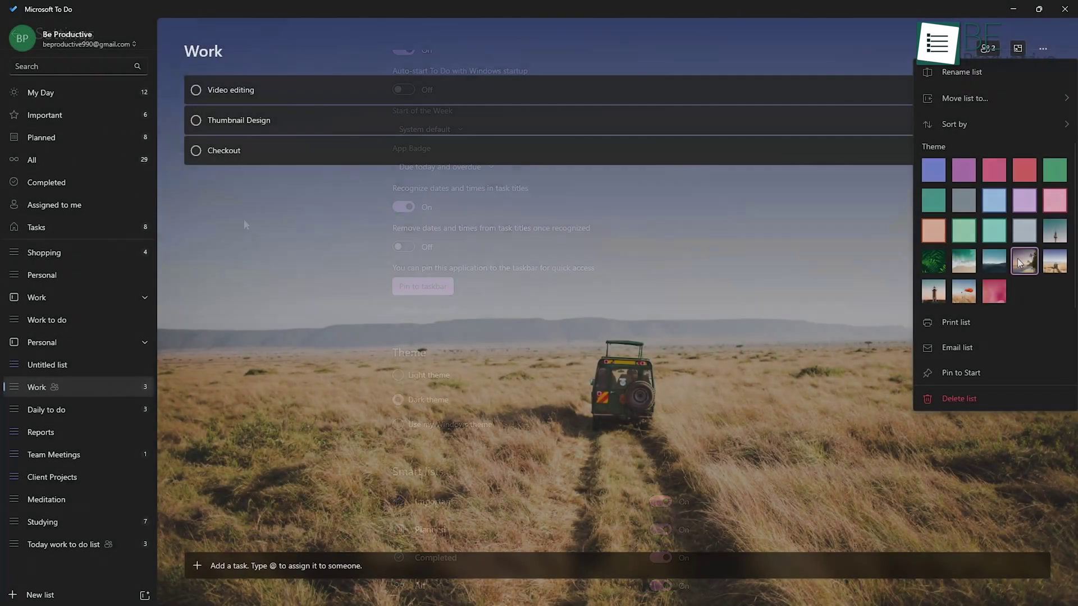
click(1017, 258)
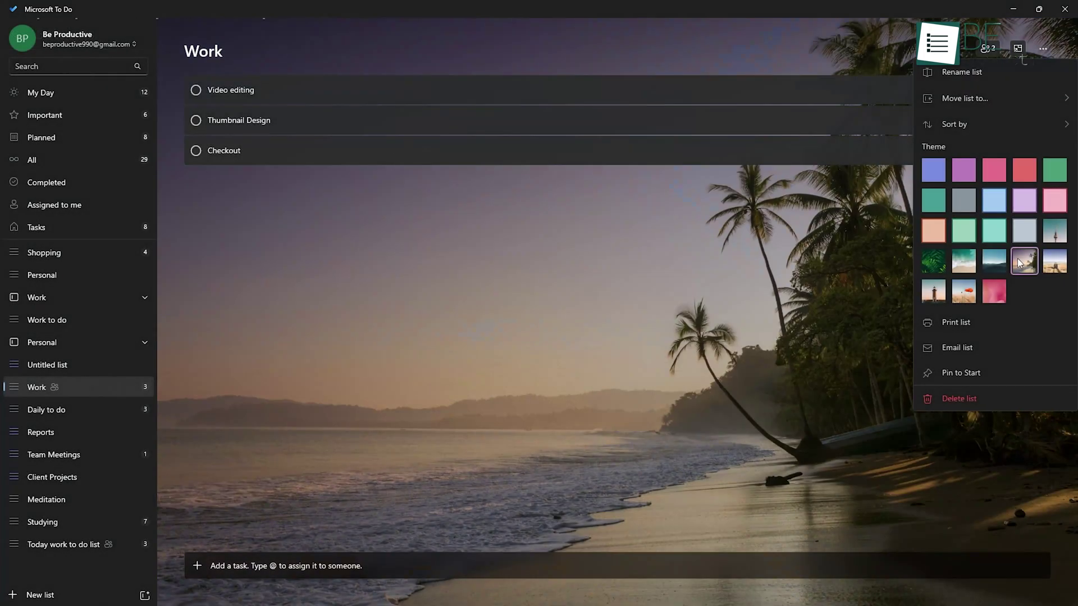
click(1003, 265)
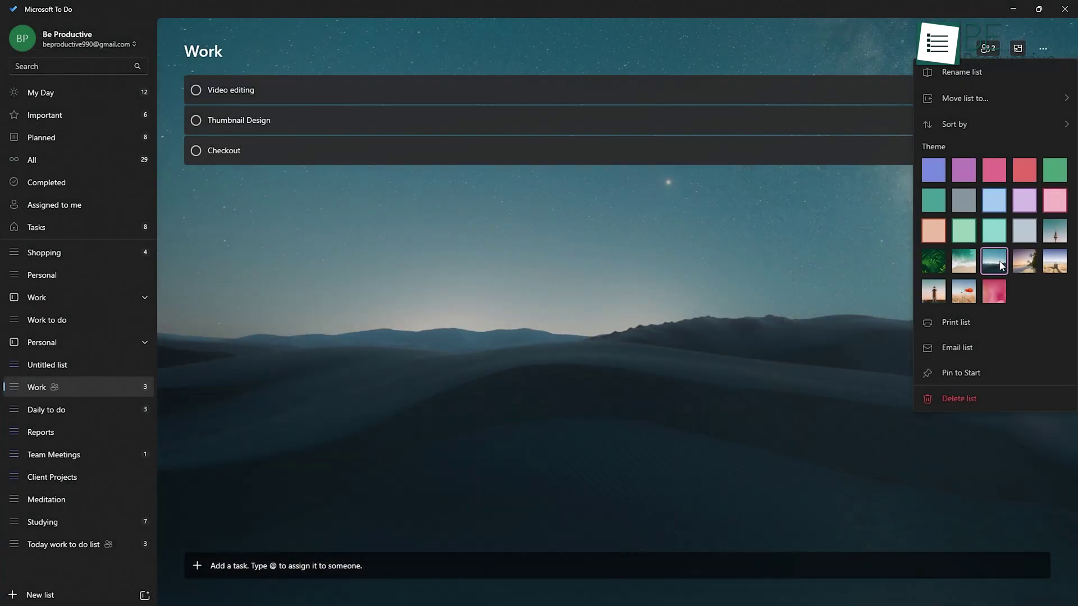
click(963, 261)
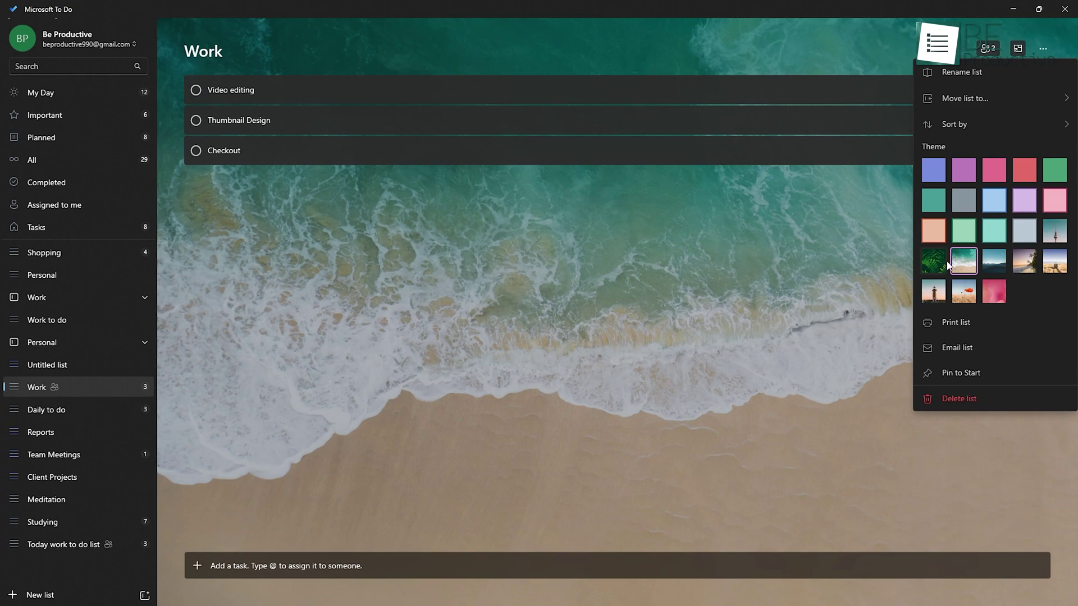
click(944, 263)
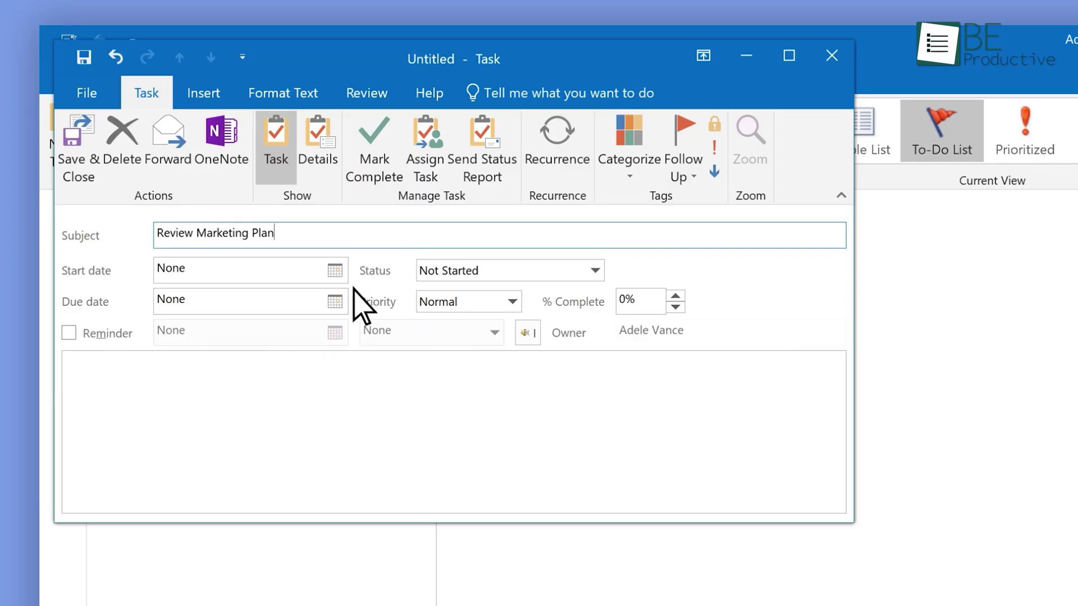
Set the Review Marketing Plan task's due date to Saturday 15 April 2018
click(335, 301)
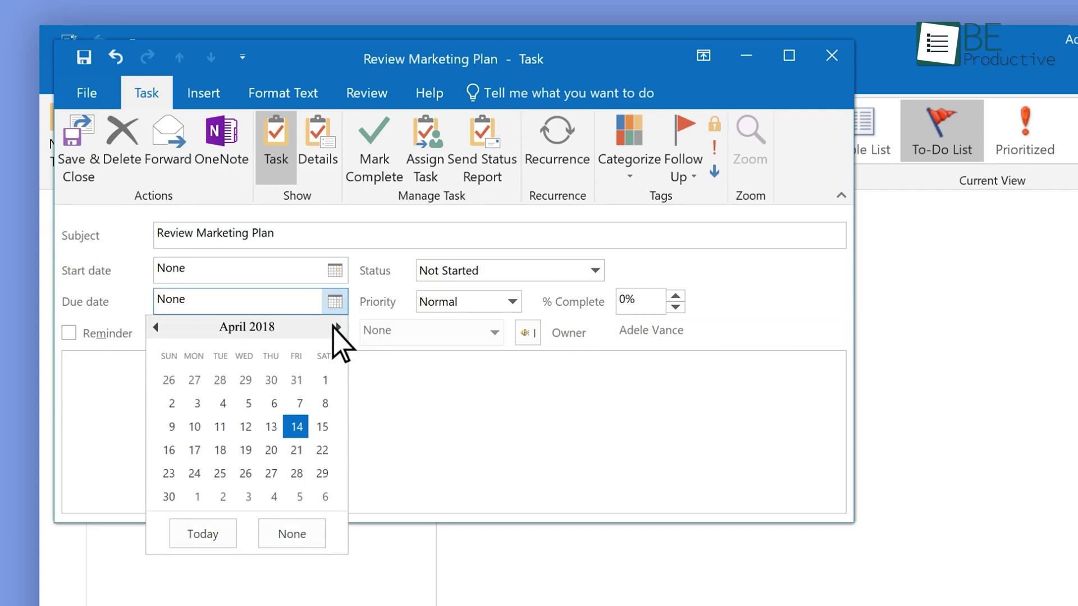
click(321, 422)
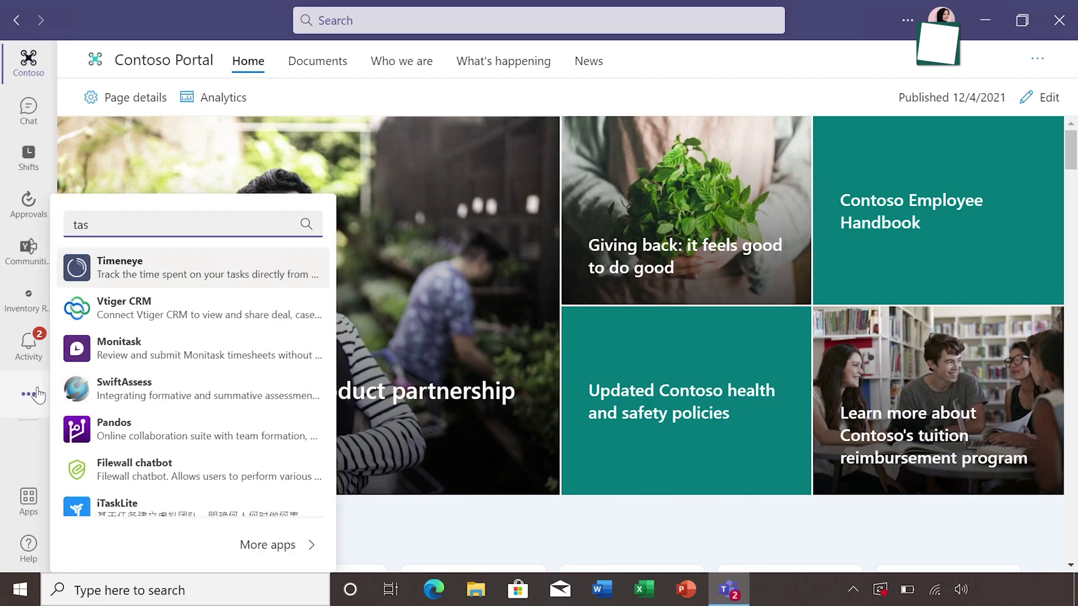
Open the Tasks by Planner and To Do app and move the curbside order card to Inventory for curbside
text(ks b)
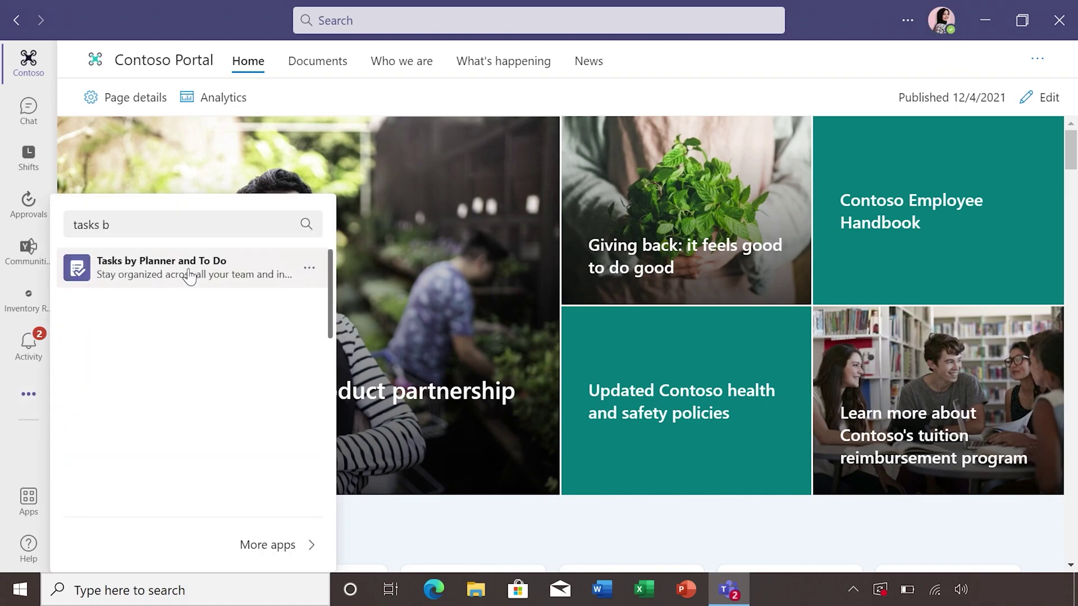
click(190, 276)
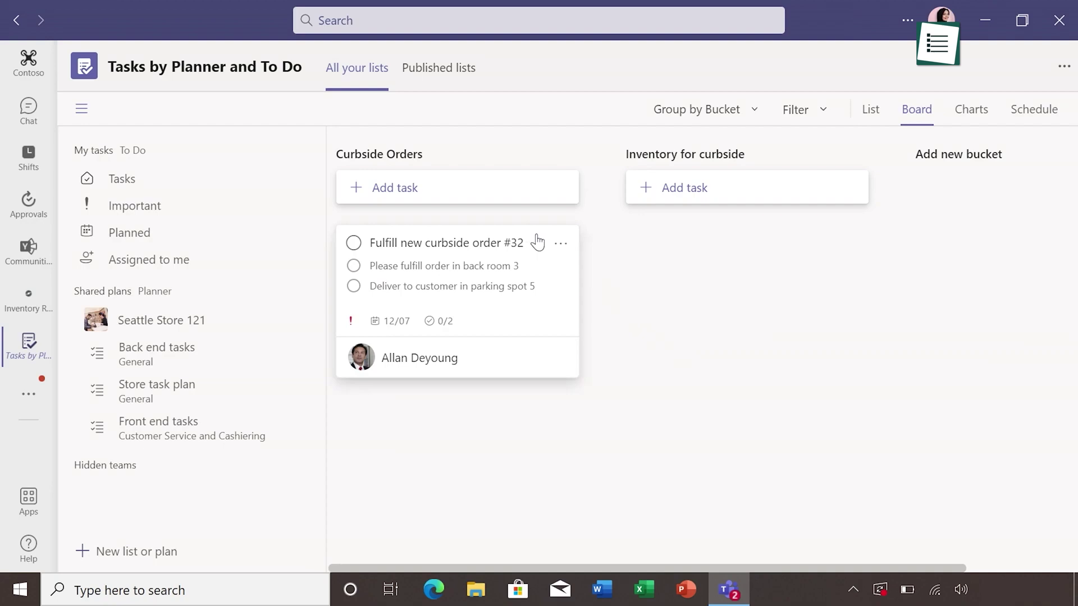
drag(538, 241, 714, 251)
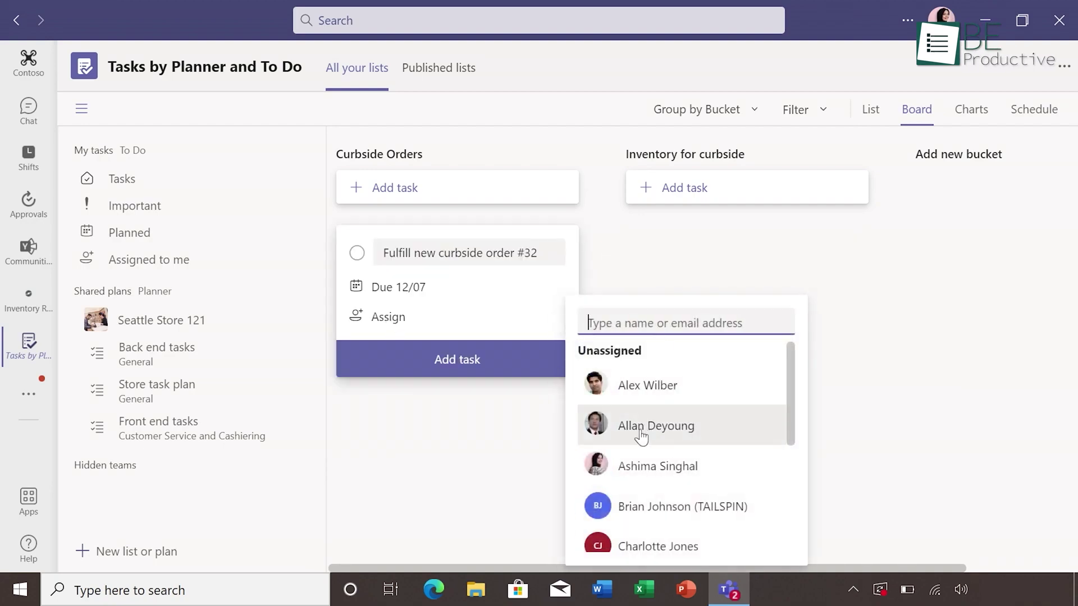
Add a new task in Curbside Orders assigned to a team member
click(640, 437)
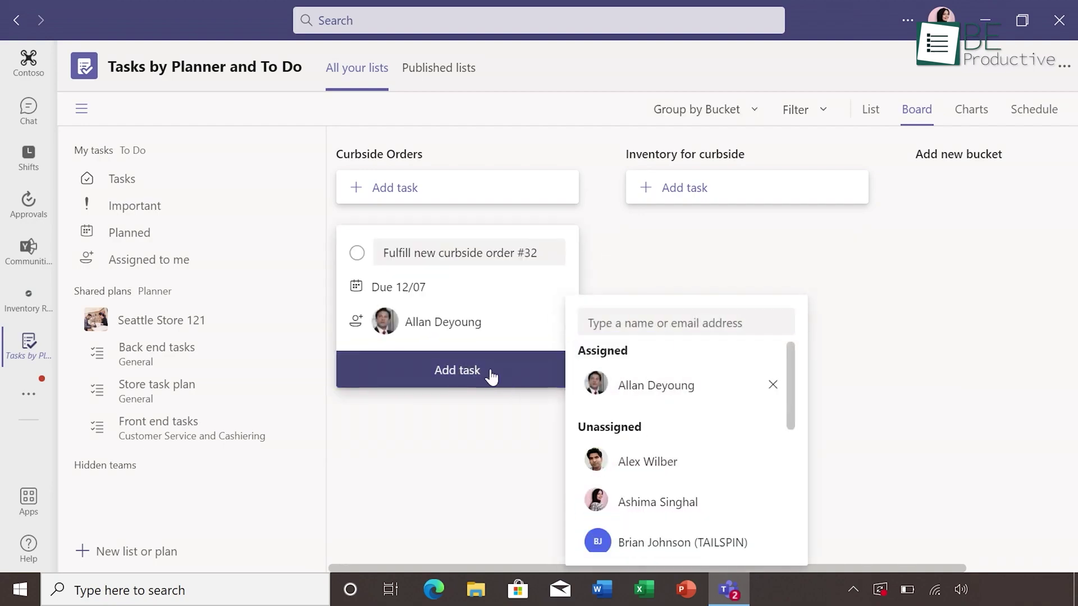
click(490, 372)
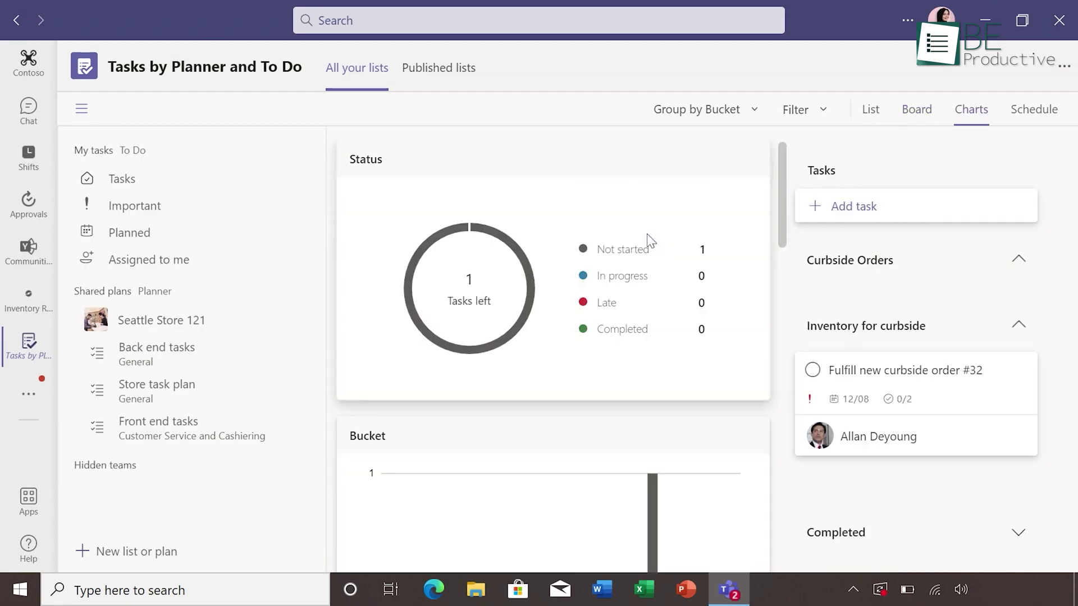
scroll(650, 241, down, 10)
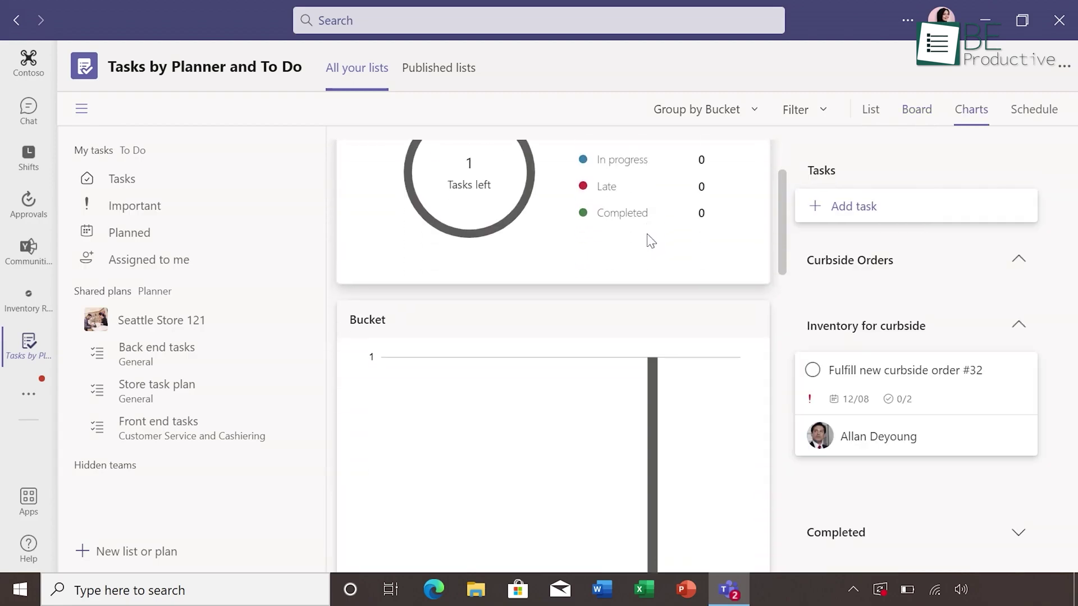
scroll(651, 240, down, 6)
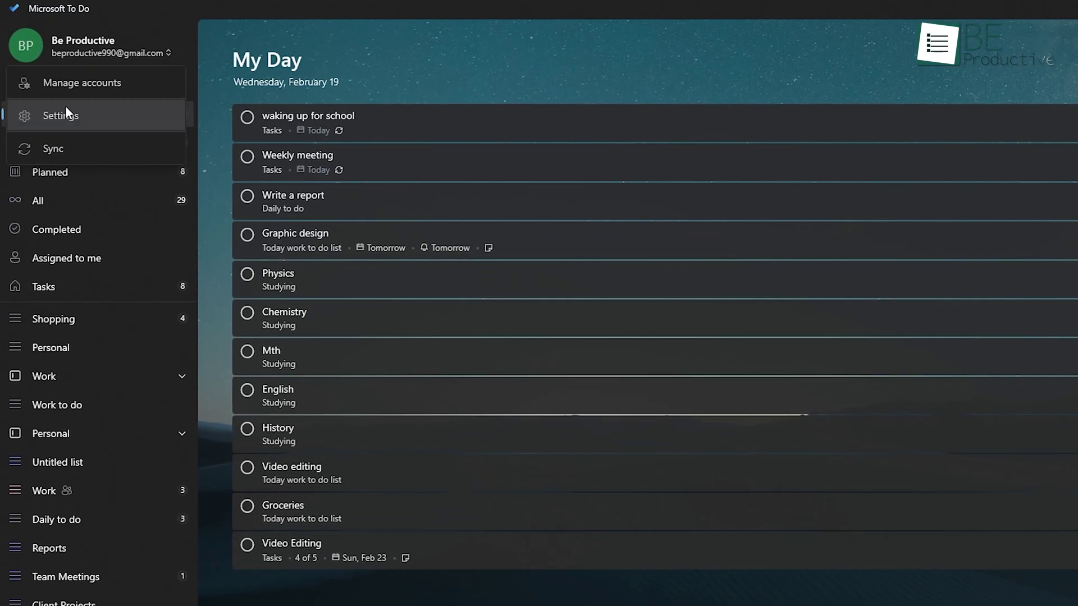
Open the account management window from the account name, then close it
click(60, 83)
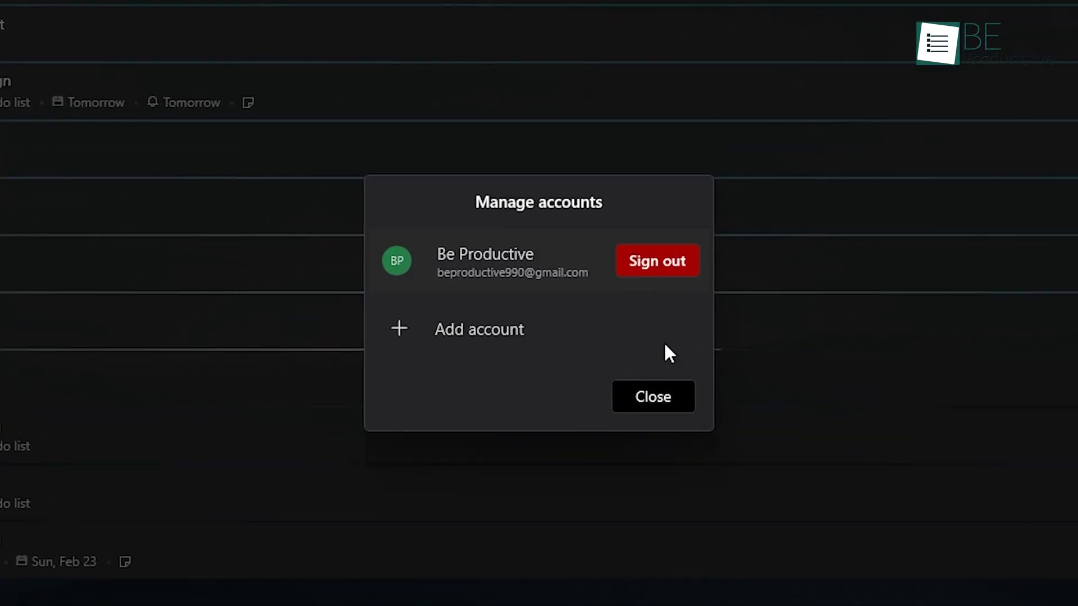
click(653, 397)
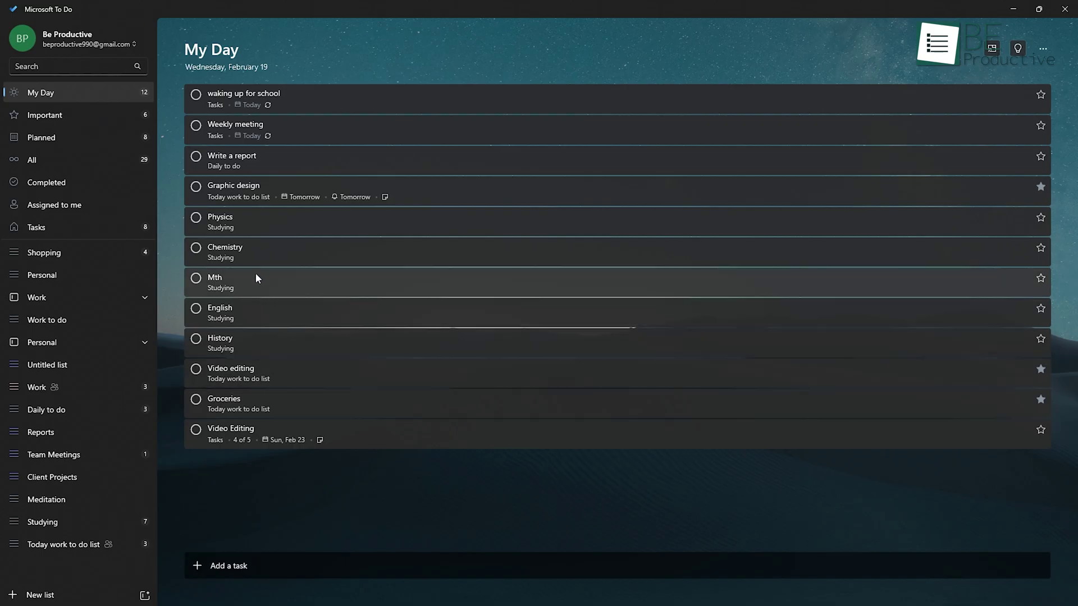
Change Chemistry's reminder from 4:00 PM today to a custom 2:00 PM on 19 February
click(254, 253)
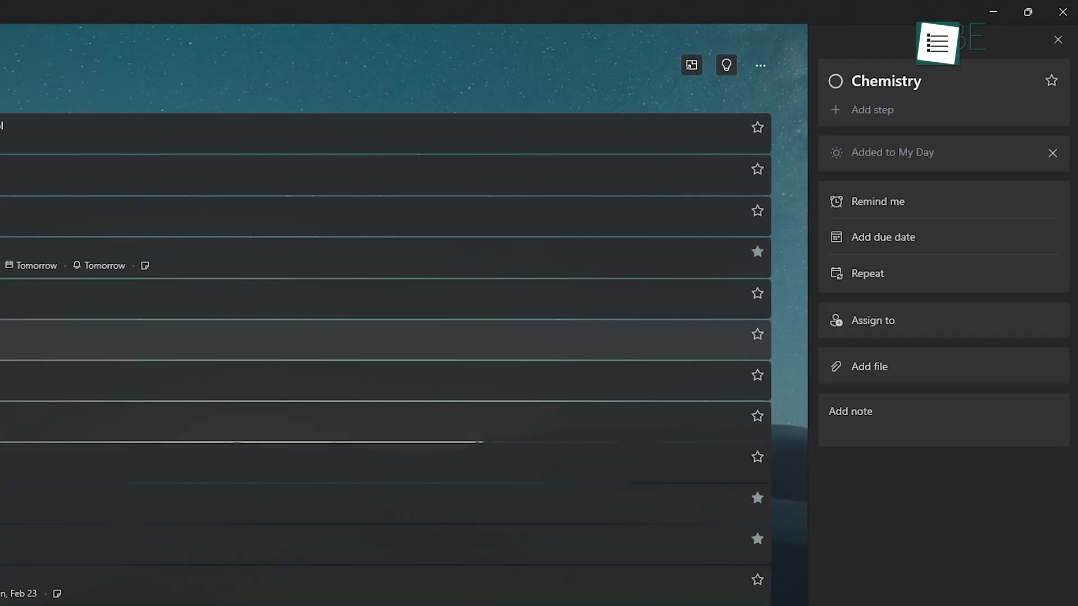
click(843, 200)
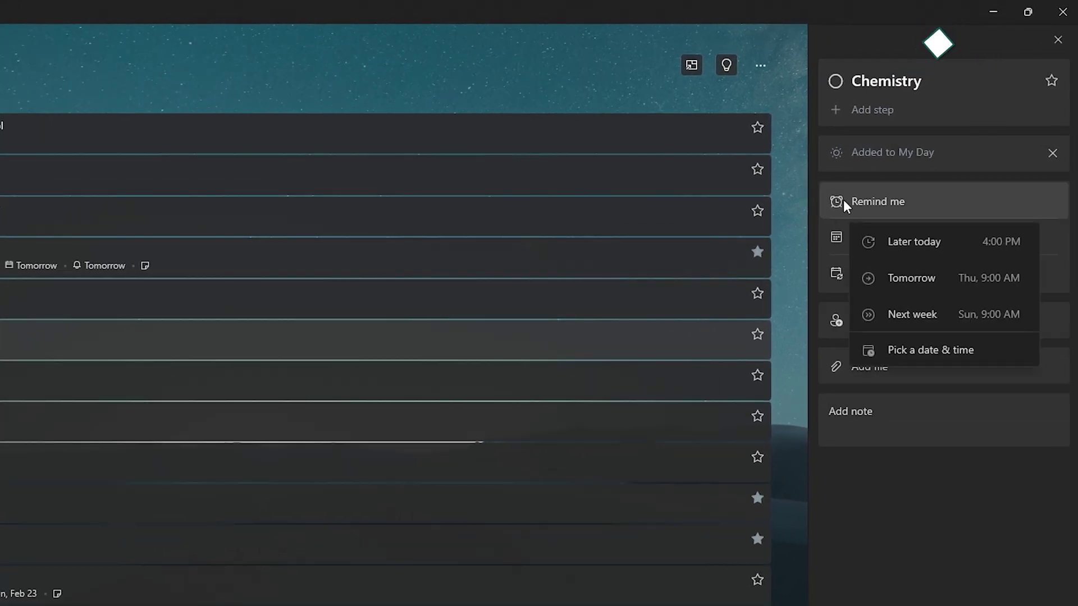
click(911, 248)
click(932, 195)
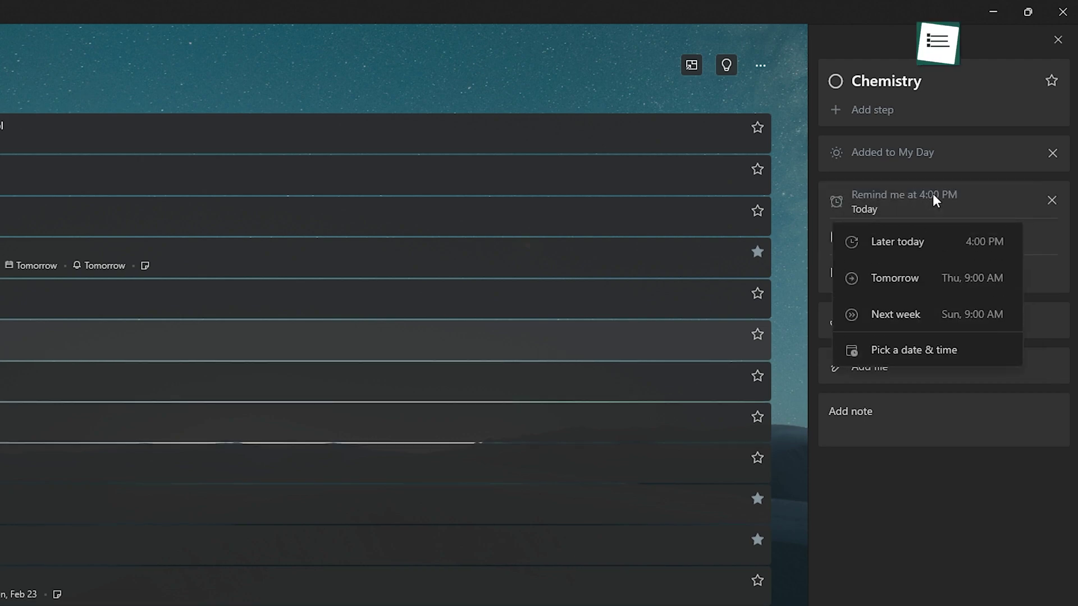
click(903, 350)
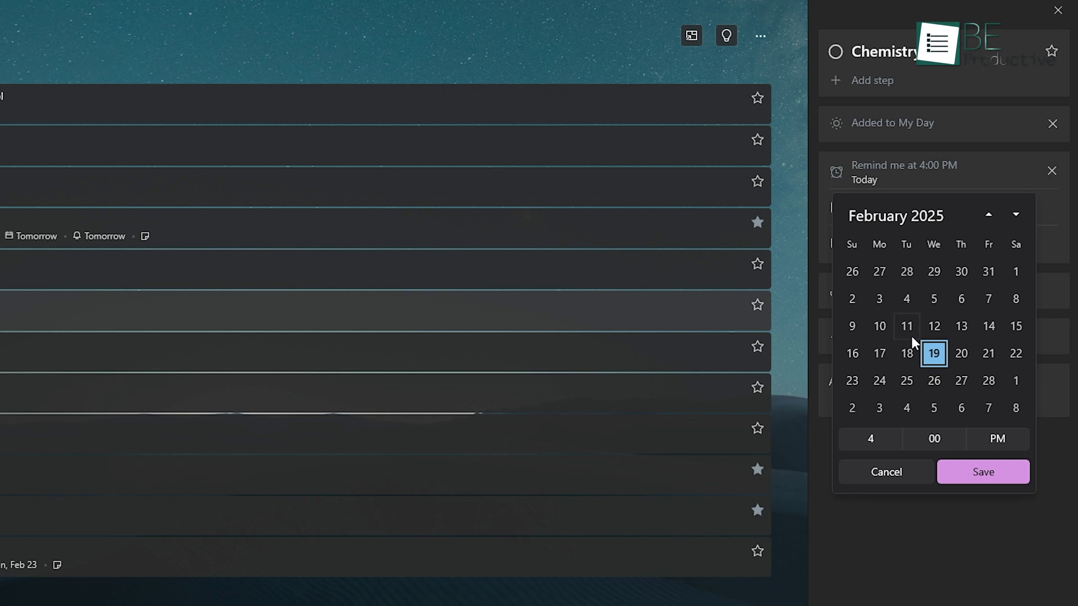
click(880, 443)
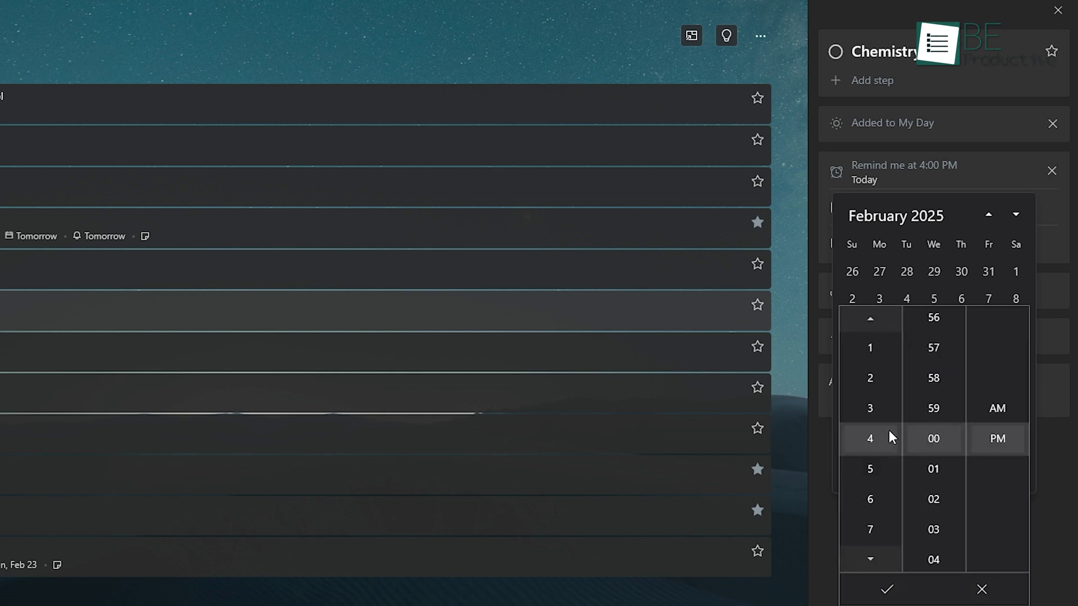
click(883, 389)
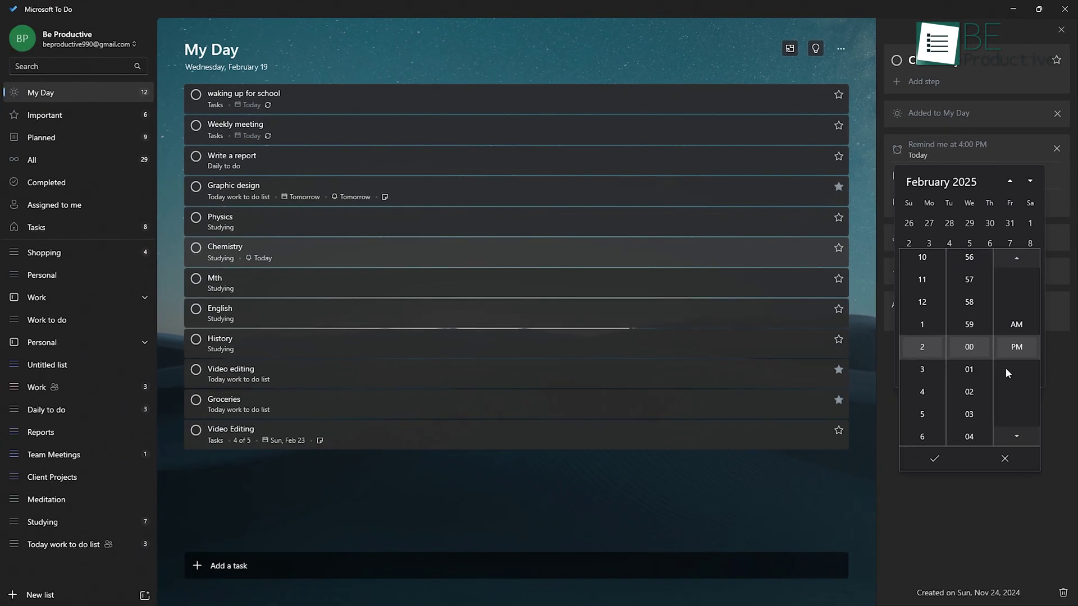
click(947, 459)
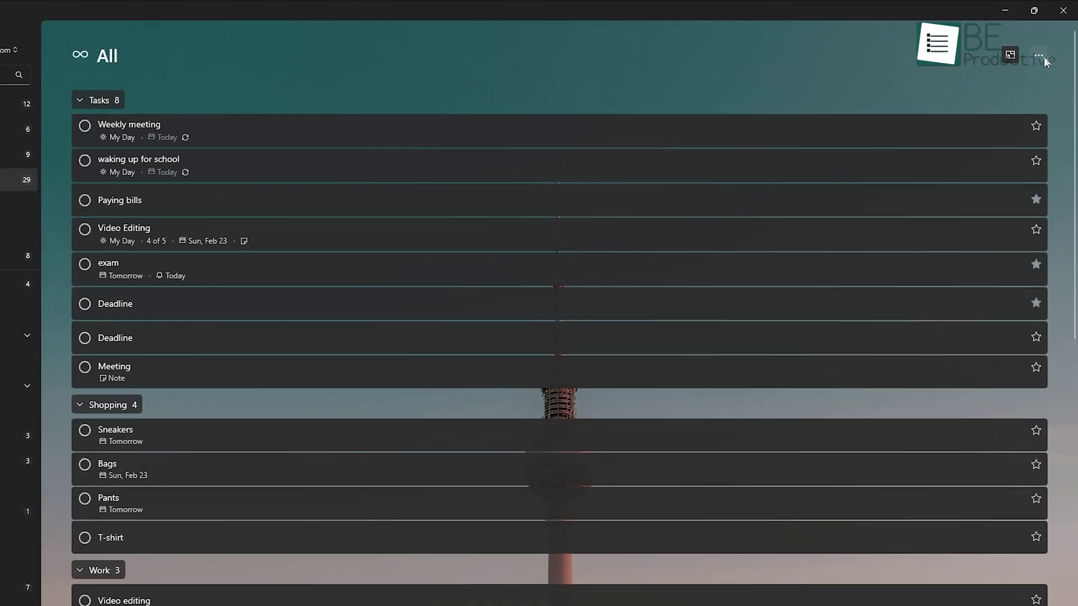
Sort the All list by importance
click(1043, 49)
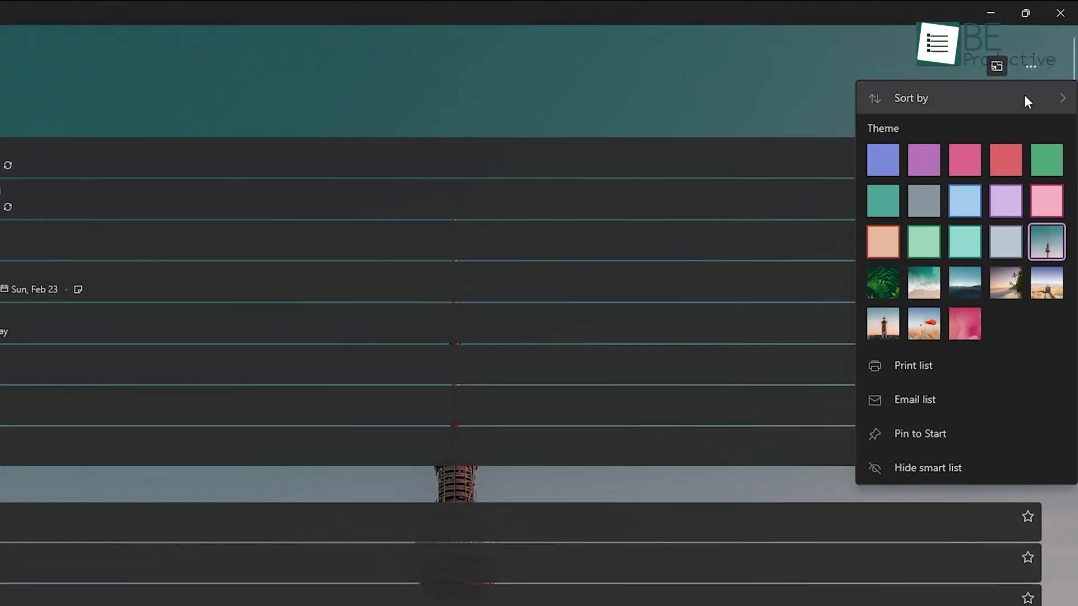
mouse_move(1024, 95)
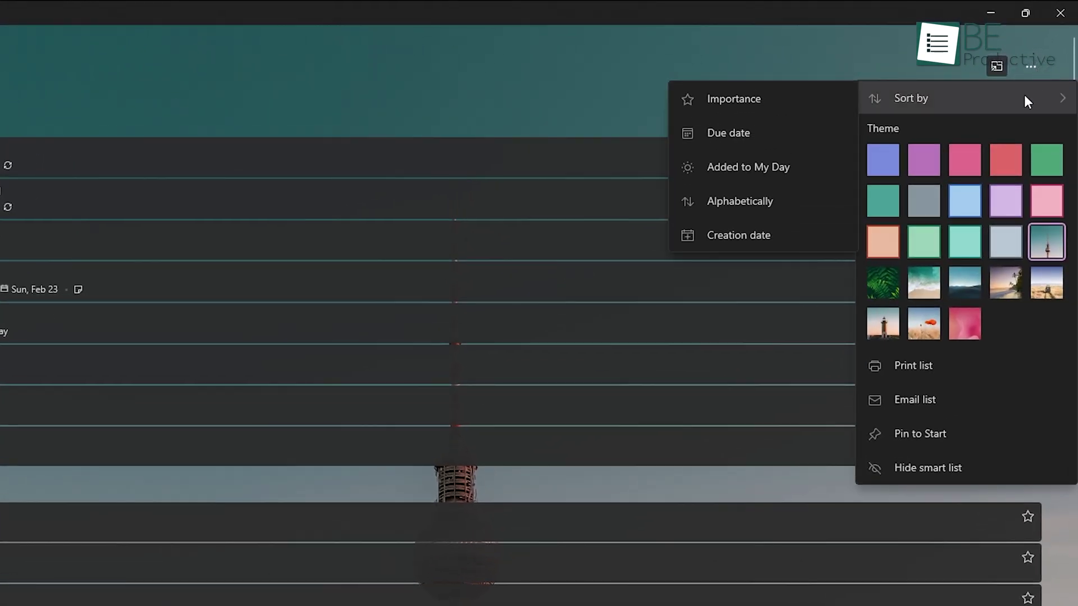
click(795, 100)
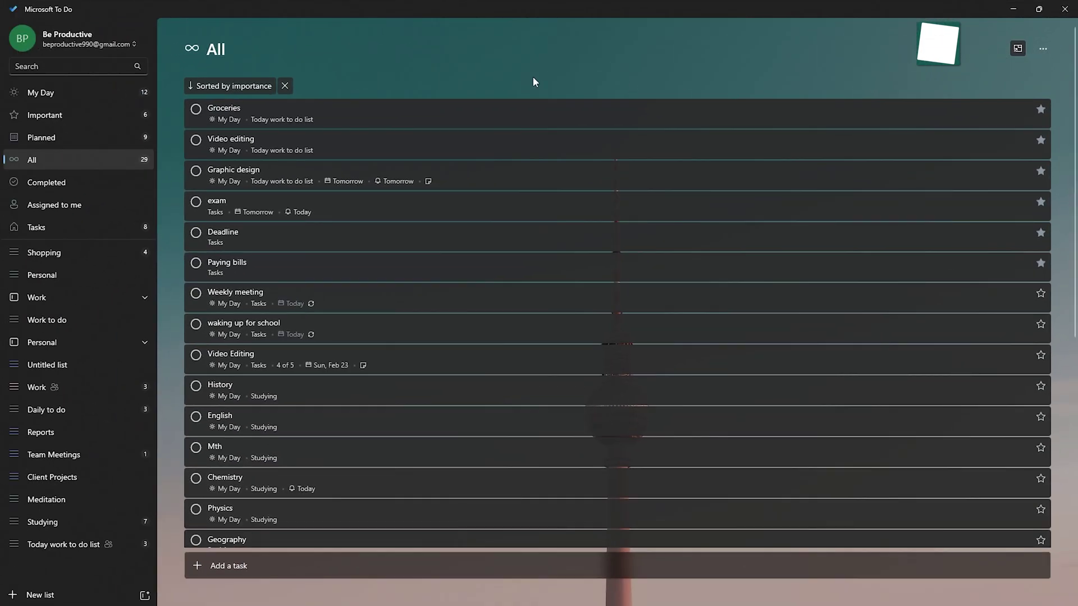
Add a 'banana' step to the Groceries task
click(315, 115)
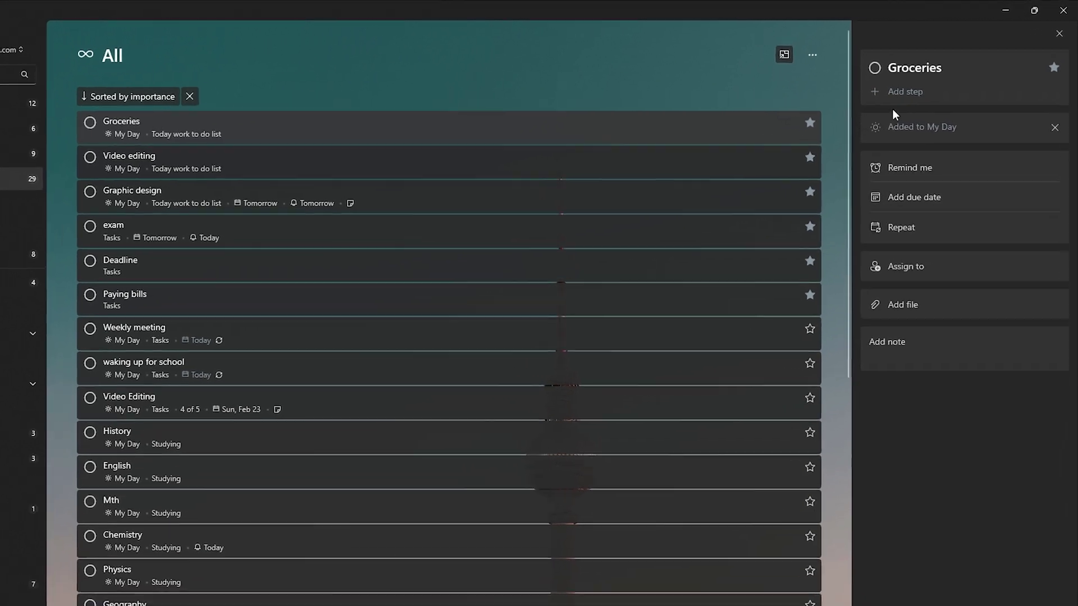
click(929, 83)
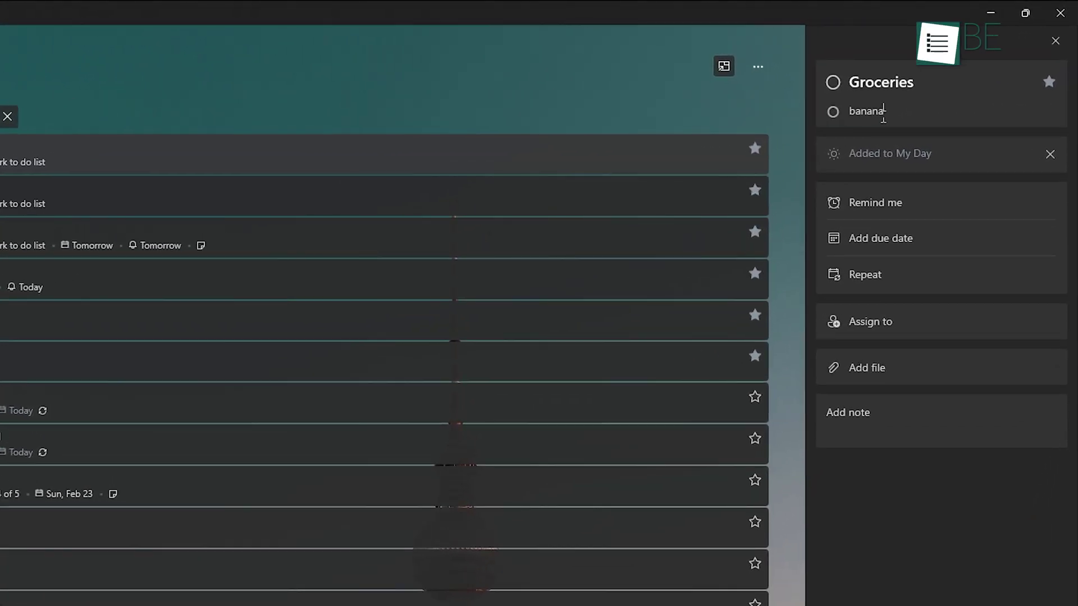
text(banana)
key(Return)
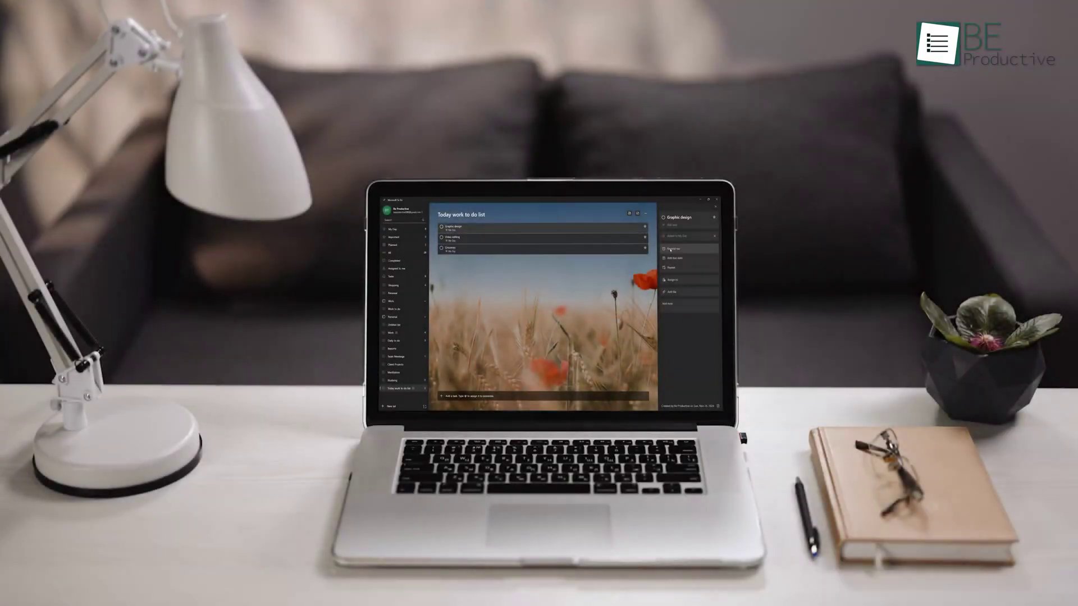
Switch to the Important list of starred tasks
click(420, 238)
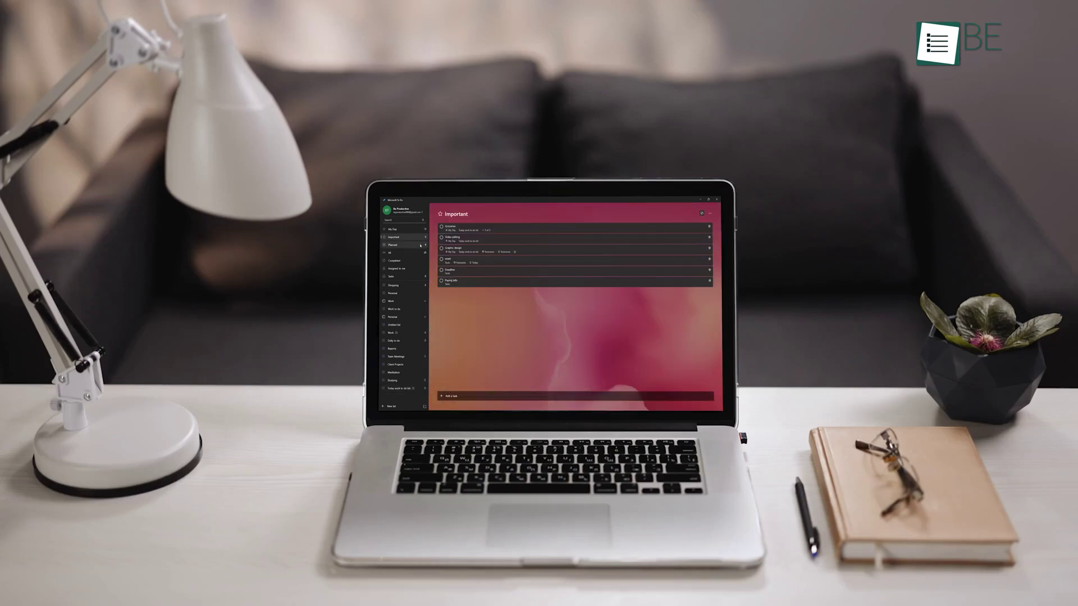